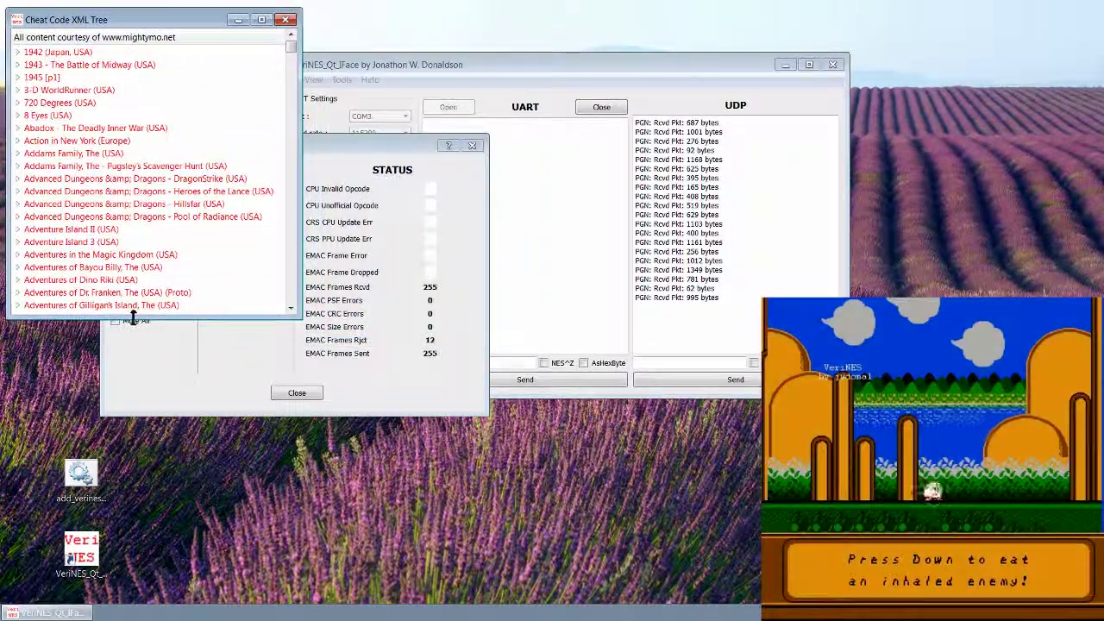
Stretch the Cheat Code XML Tree window to nearly full screen height and move the Control and Status dialog clear of it.
{"action": "left_click_drag", "start_coordinate": [134, 318], "coordinate": [91, 576]}
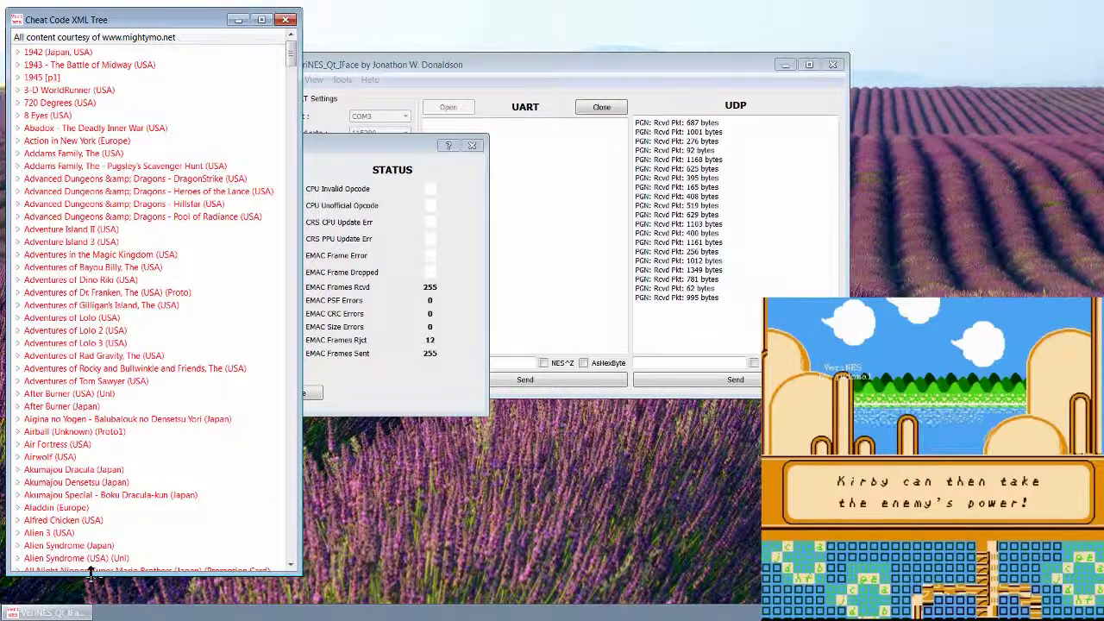
{"action": "double_click", "coordinate": [136, 8]}
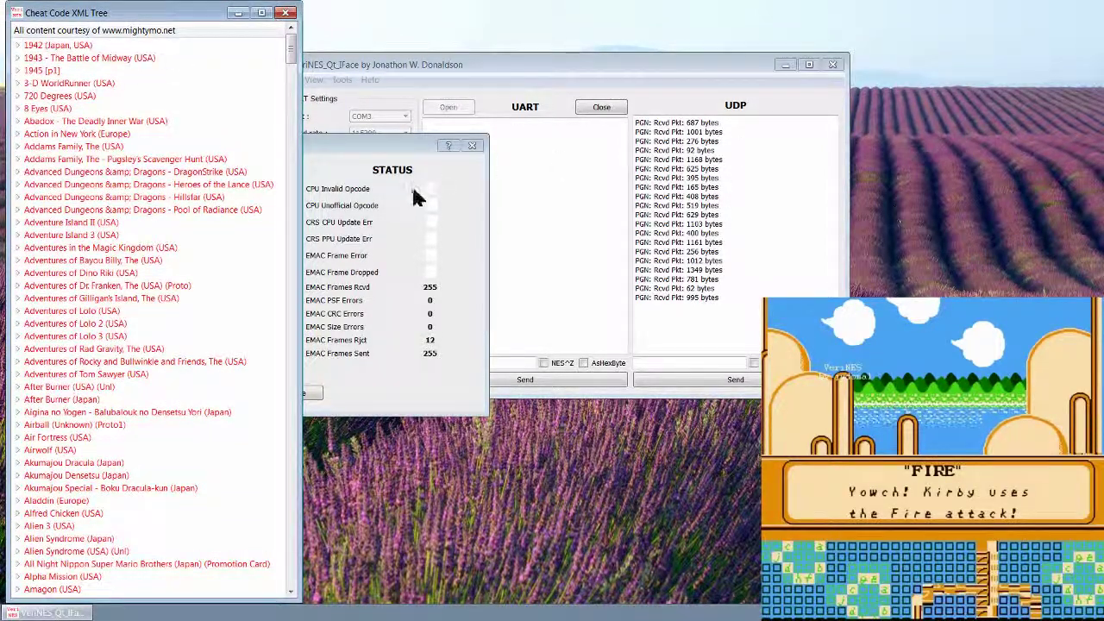
{"action": "left_click_drag", "start_coordinate": [361, 147], "coordinate": [649, 150]}
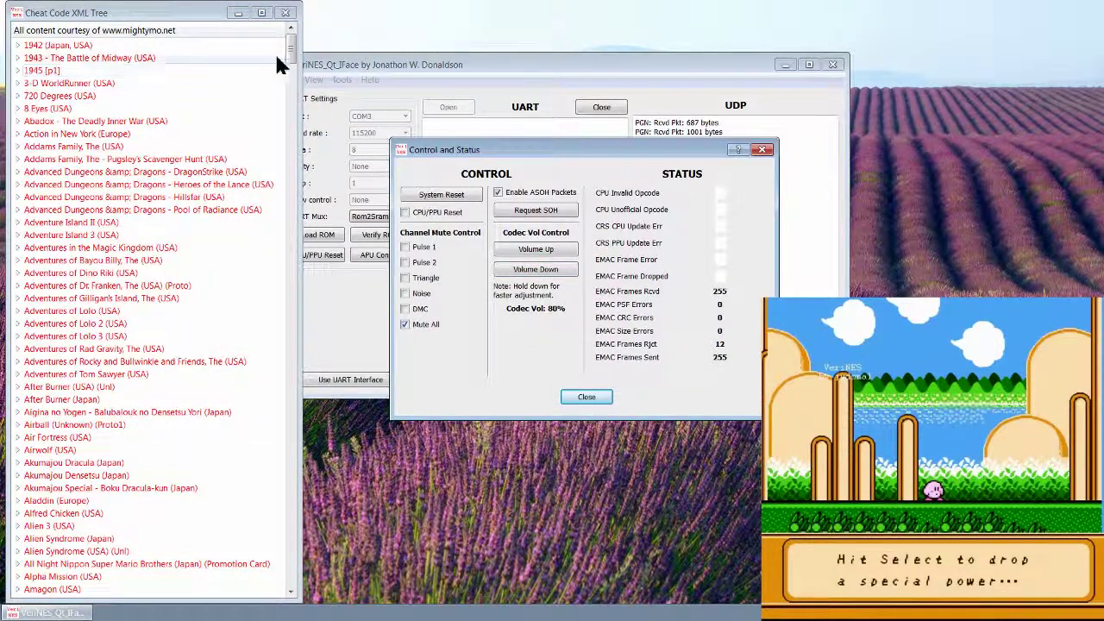
Expand the 1942 (Japan, USA) game in the cheat tree and view its SHA256 hash and cheat list.
{"action": "left_click", "coordinate": [141, 57]}
{"action": "left_click", "coordinate": [136, 45]}
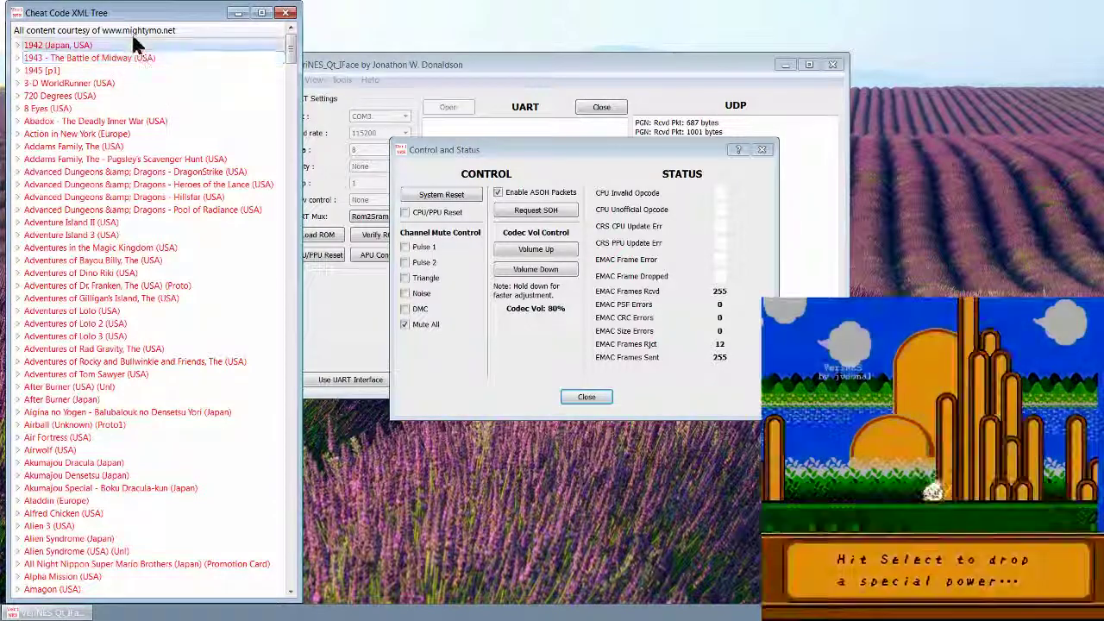
{"action": "double_click", "coordinate": [82, 45]}
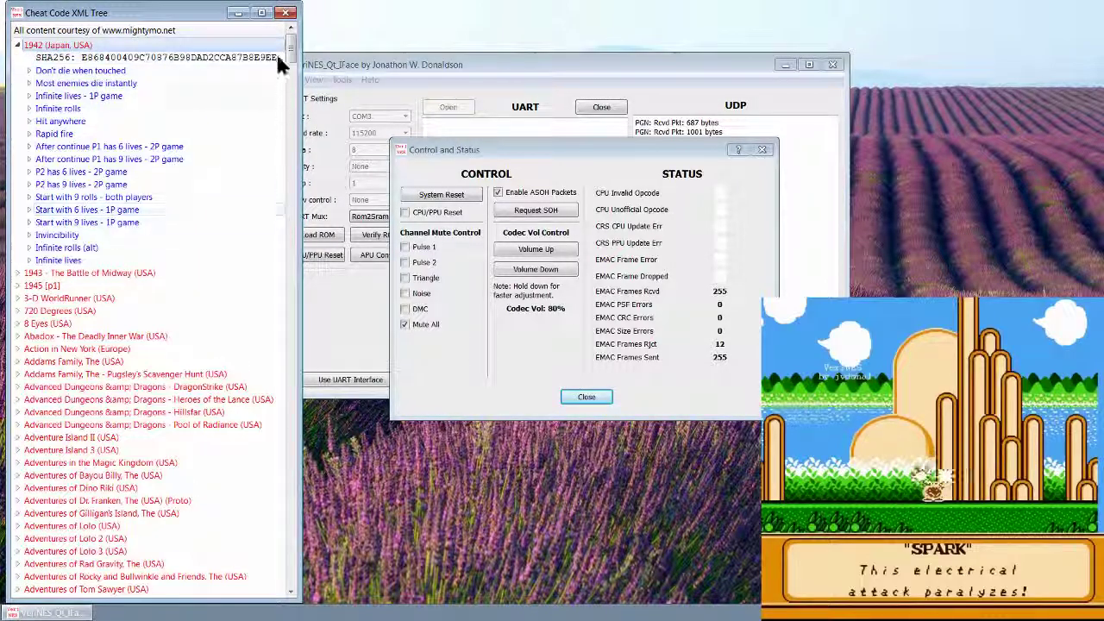
{"action": "left_click", "coordinate": [292, 100]}
{"action": "left_click_drag", "start_coordinate": [290, 97], "coordinate": [311, 44]}
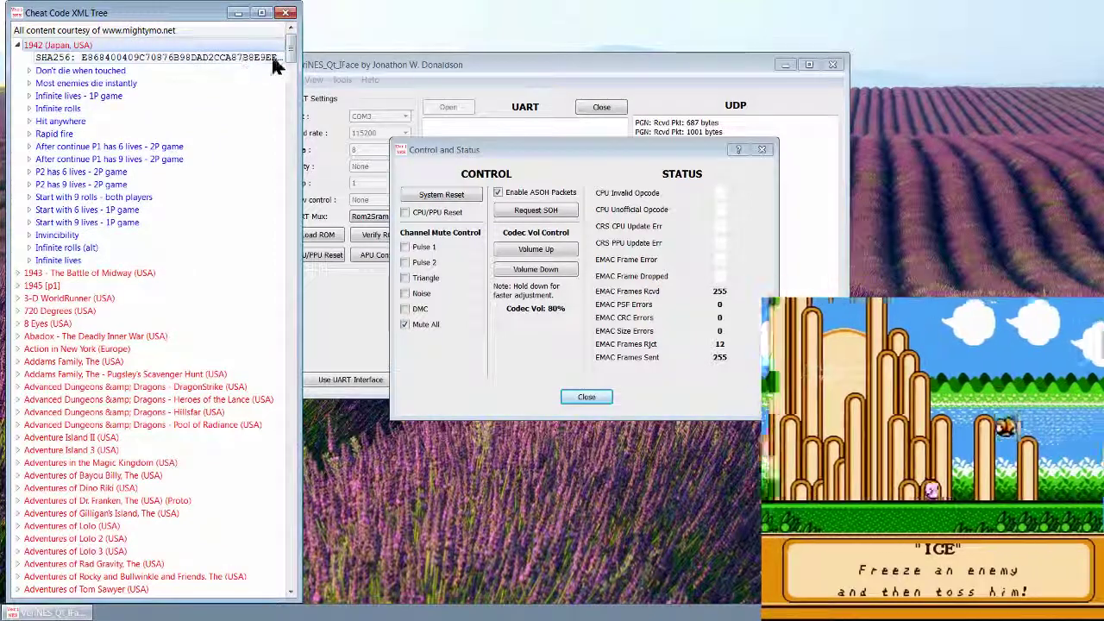
Place the main VeriNES window beside the cheat tree and expand 1942's "Don't die when touched" and "Most enemies die instantly" cheats.
{"action": "left_click_drag", "start_coordinate": [404, 65], "coordinate": [437, 21]}
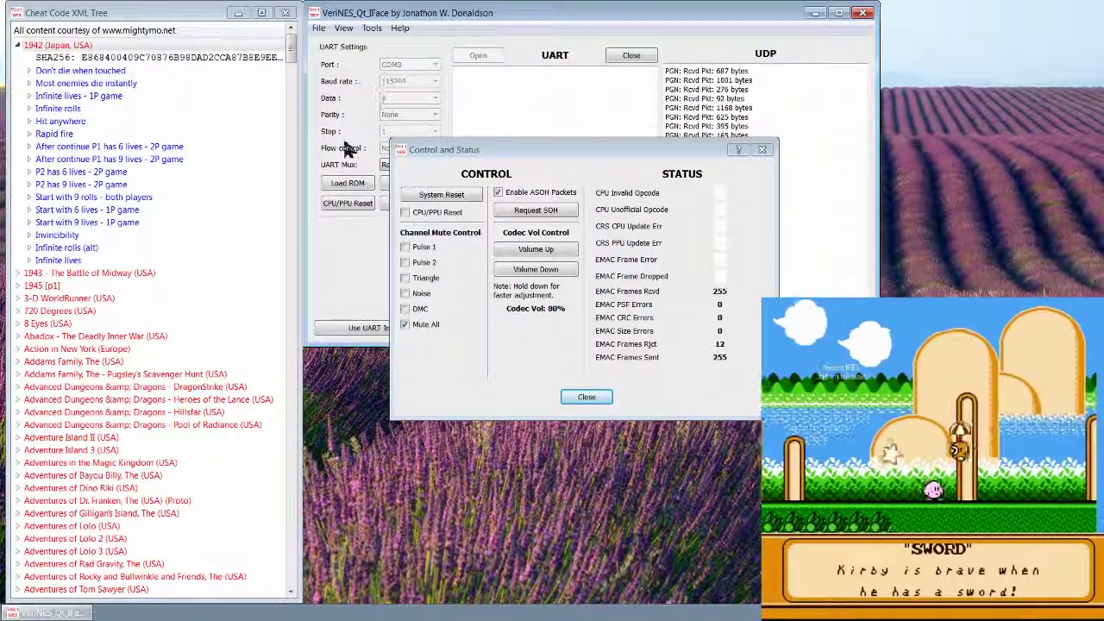
{"action": "double_click", "coordinate": [99, 73]}
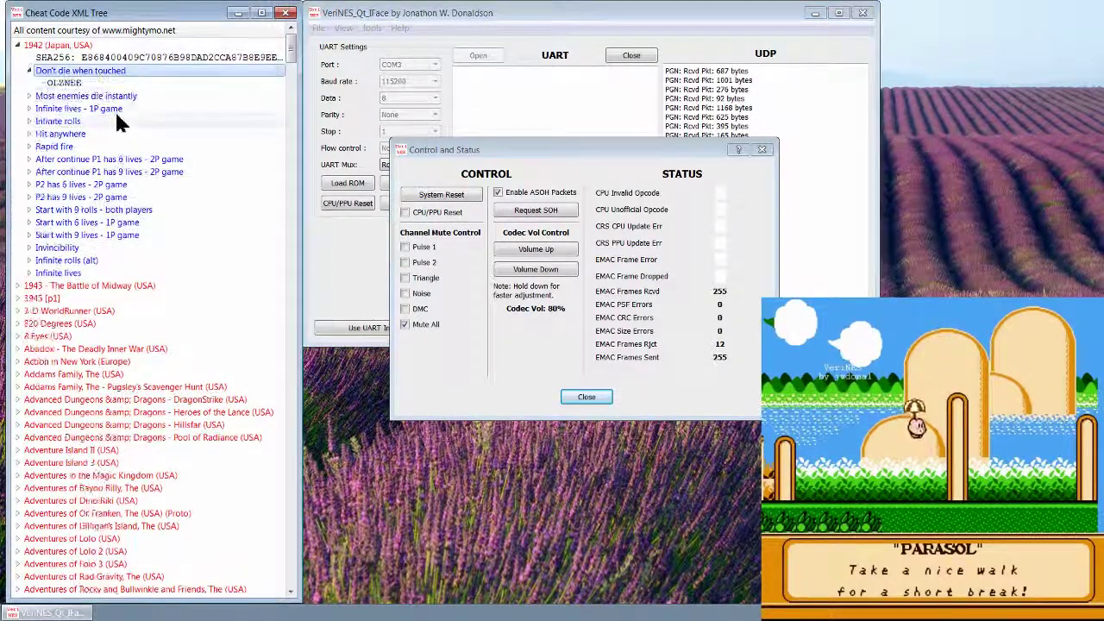
{"action": "double_click", "coordinate": [99, 96]}
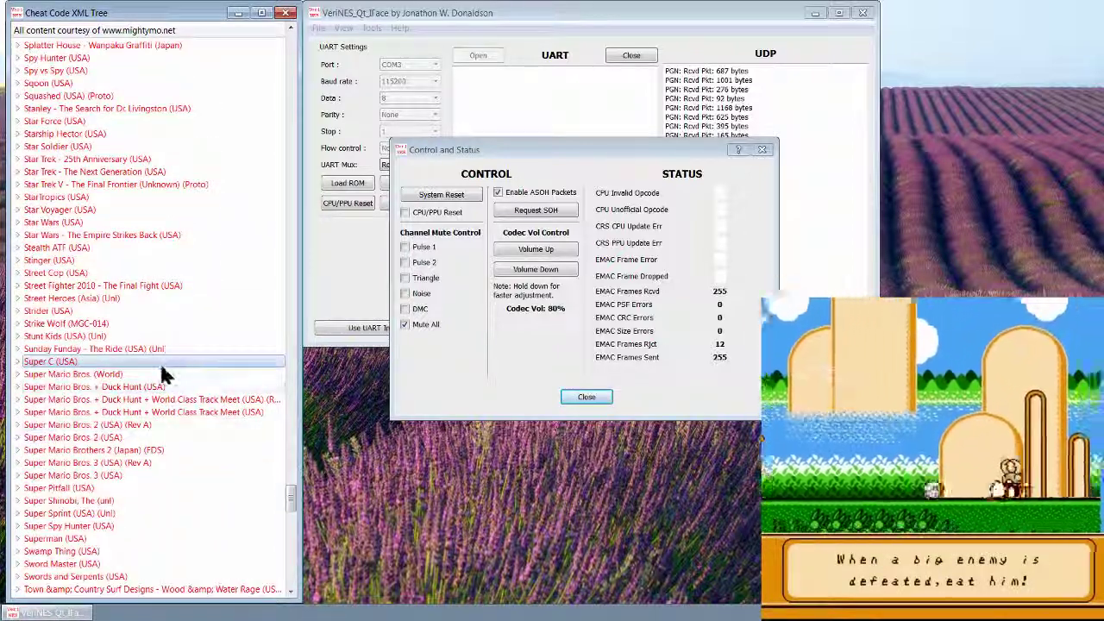
Expand Super Mario Bros. (World) in the cheat tree and look through its cheats.
{"action": "key", "text": "Down"}
{"action": "key", "text": "Right"}
{"action": "scroll", "coordinate": [106, 413], "scroll_direction": "down", "scroll_amount": 13}
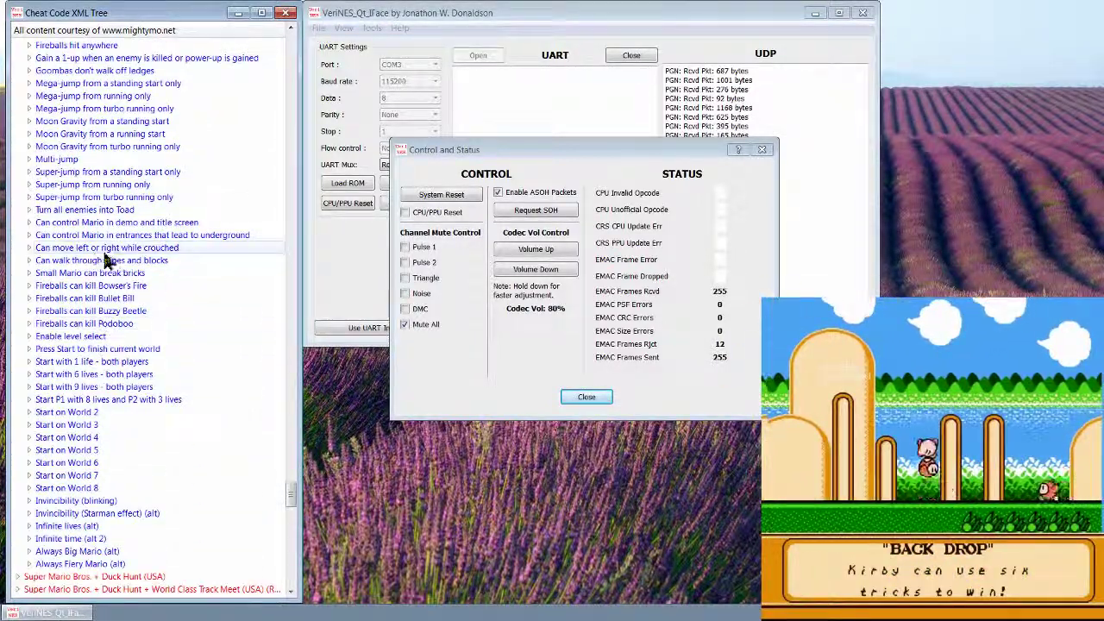
View the codes of several Super Mario Bros. cheats, including Buzzy Beetle, Bowser's Fire, crouched movement and super-jump from running.
{"action": "double_click", "coordinate": [112, 312]}
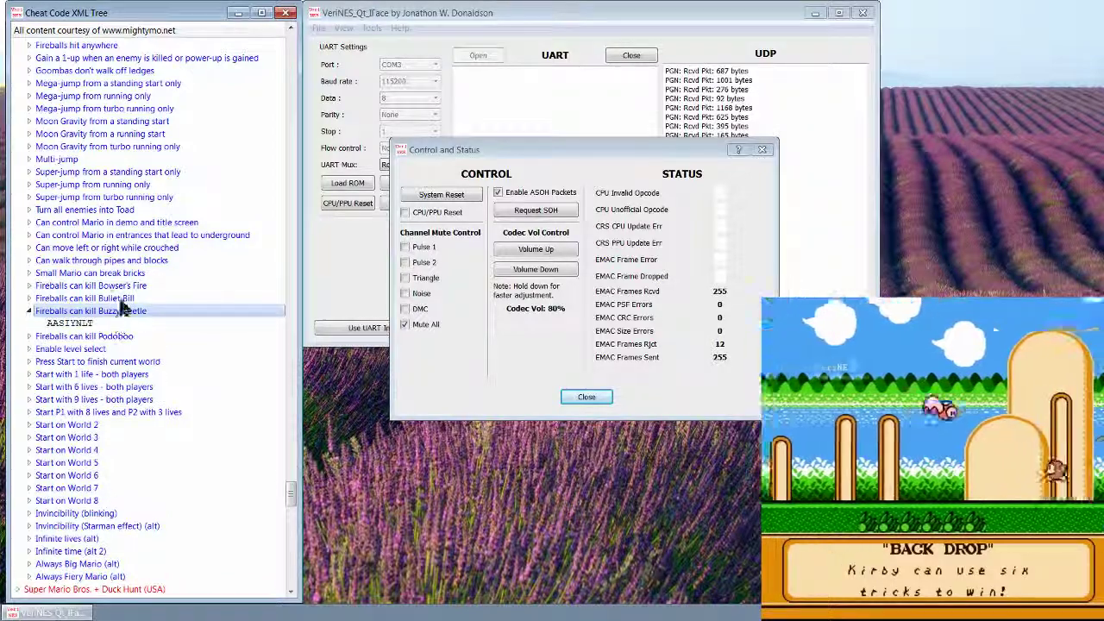
{"action": "double_click", "coordinate": [121, 286]}
{"action": "double_click", "coordinate": [121, 248]}
{"action": "double_click", "coordinate": [120, 185]}
{"action": "scroll", "coordinate": [128, 236], "scroll_direction": "down", "scroll_amount": 7}
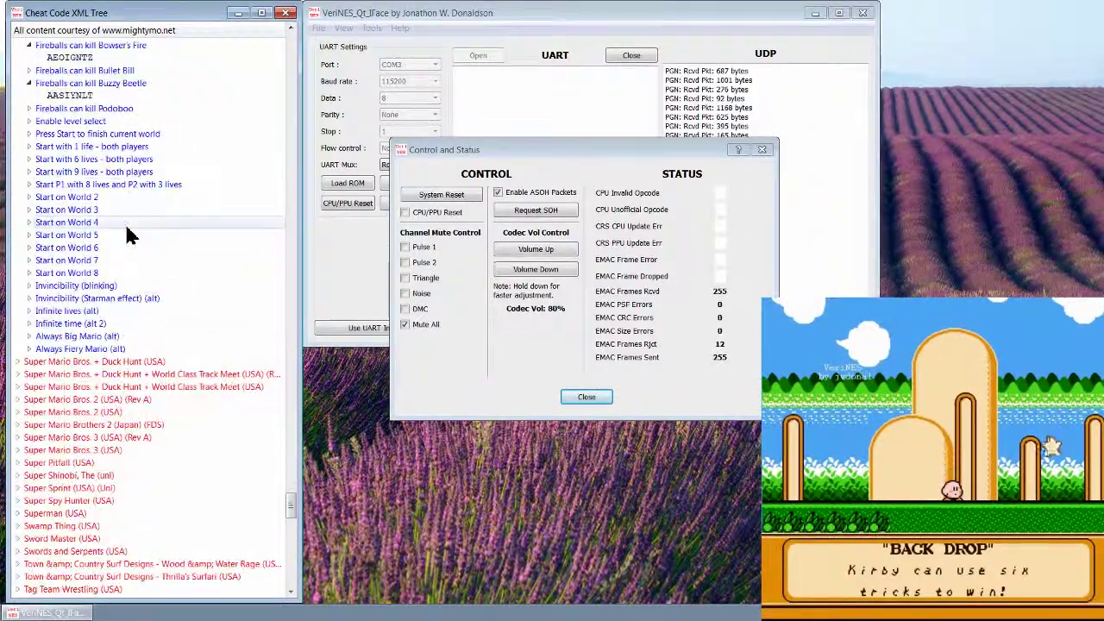
{"action": "scroll", "coordinate": [130, 234], "scroll_direction": "up", "scroll_amount": 2}
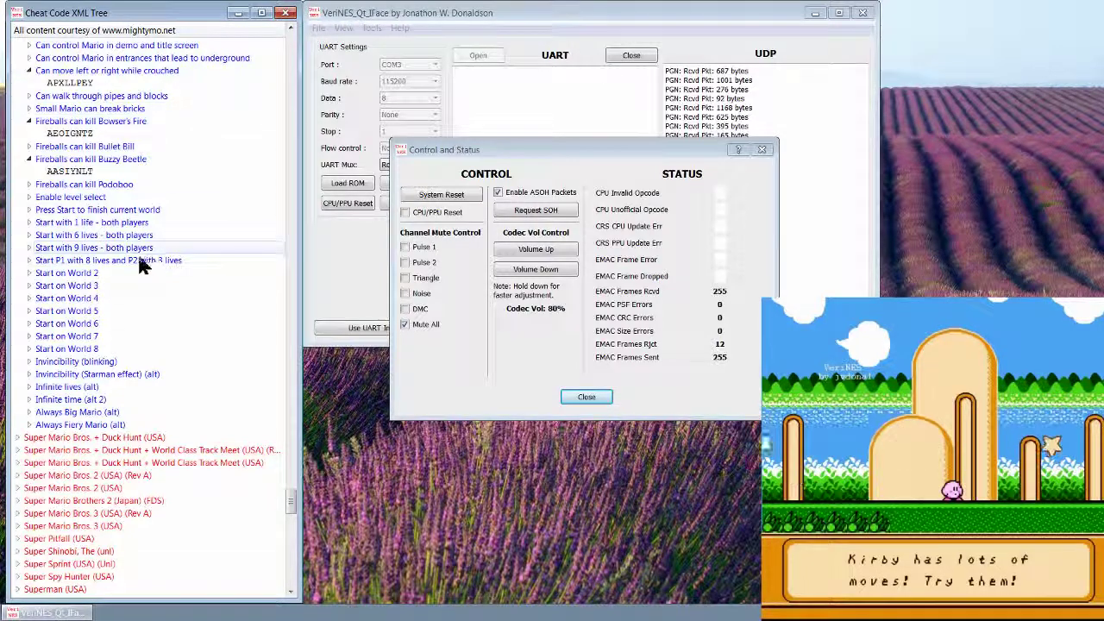
Uncover the UART settings, set the UART Mux to Cheat Codes and open the cheat code entry dialog.
{"action": "left_click_drag", "start_coordinate": [430, 150], "coordinate": [501, 102]}
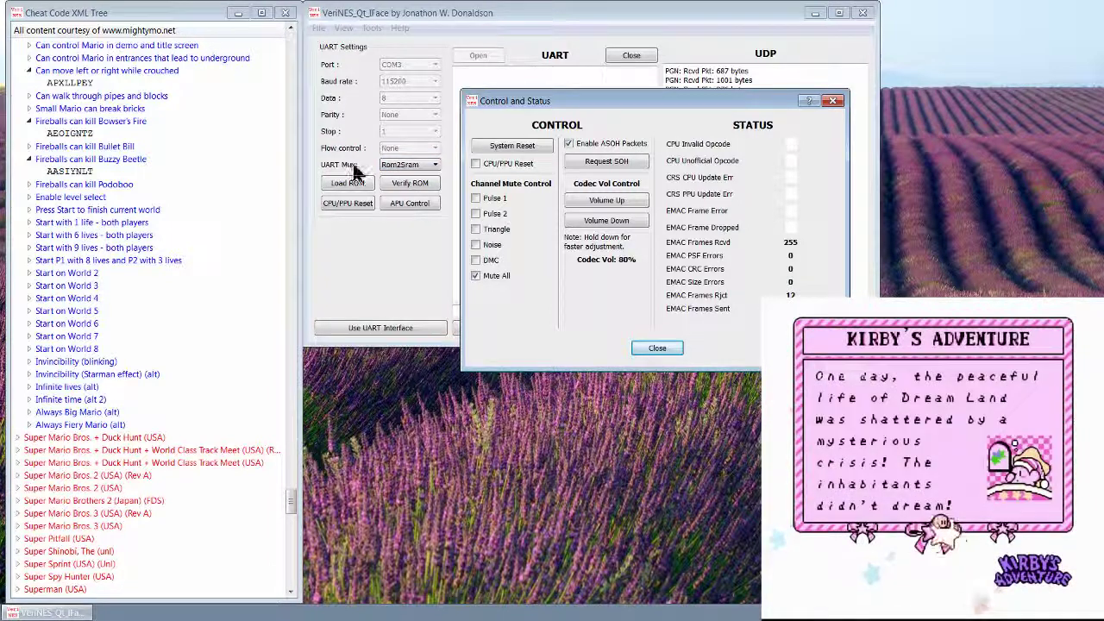
{"action": "left_click", "coordinate": [389, 164]}
{"action": "scroll", "coordinate": [389, 168], "scroll_direction": "down", "scroll_amount": 1}
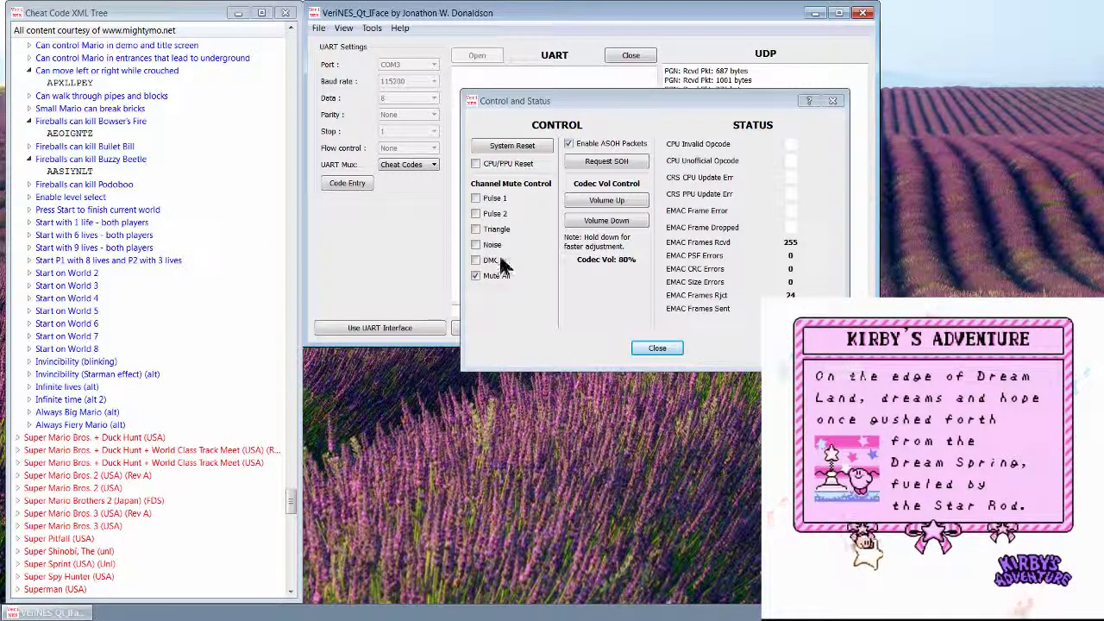
{"action": "left_click", "coordinate": [348, 182]}
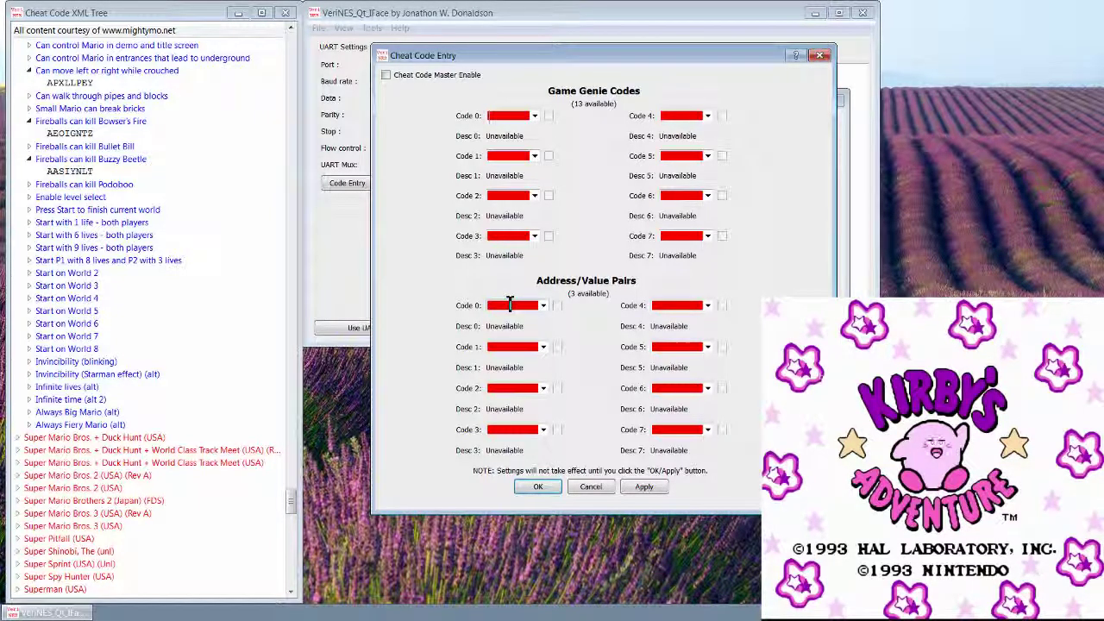
{"action": "left_click", "coordinate": [535, 115]}
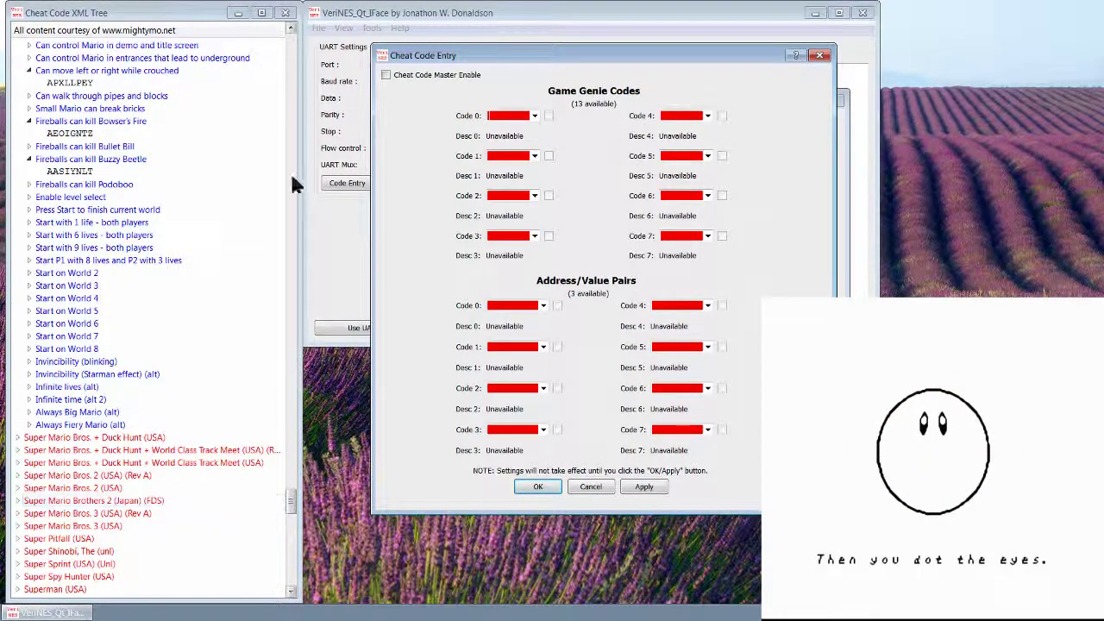
Find Kirby's Adventure (USA) in the cheat tree, expand it and select its SHA256 line.
{"action": "left_click", "coordinate": [45, 438]}
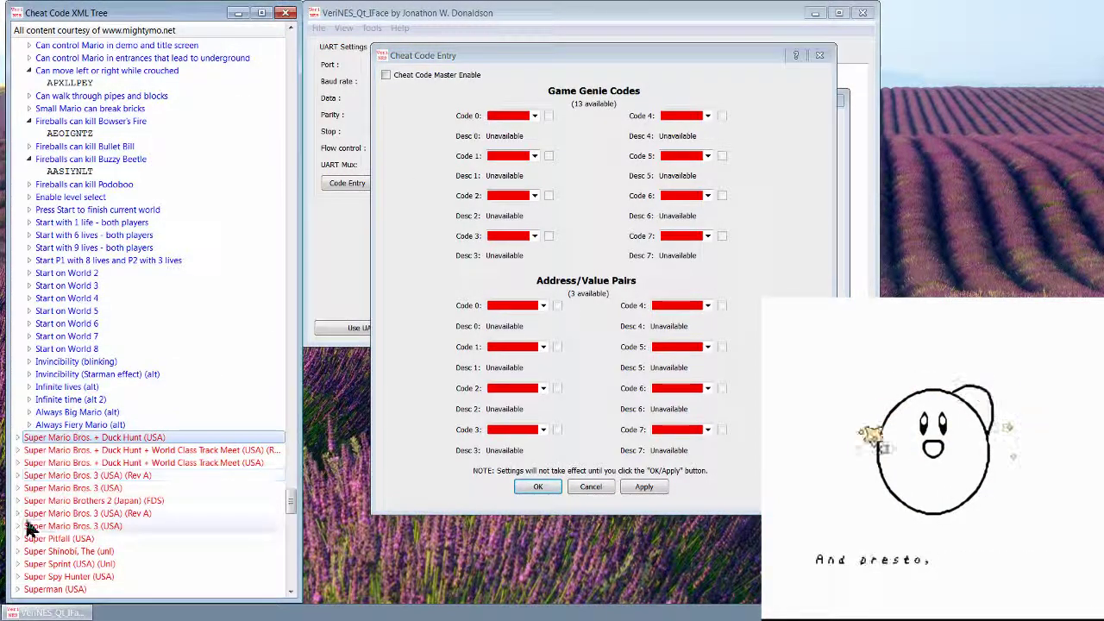
{"action": "type", "text": "kirby"}
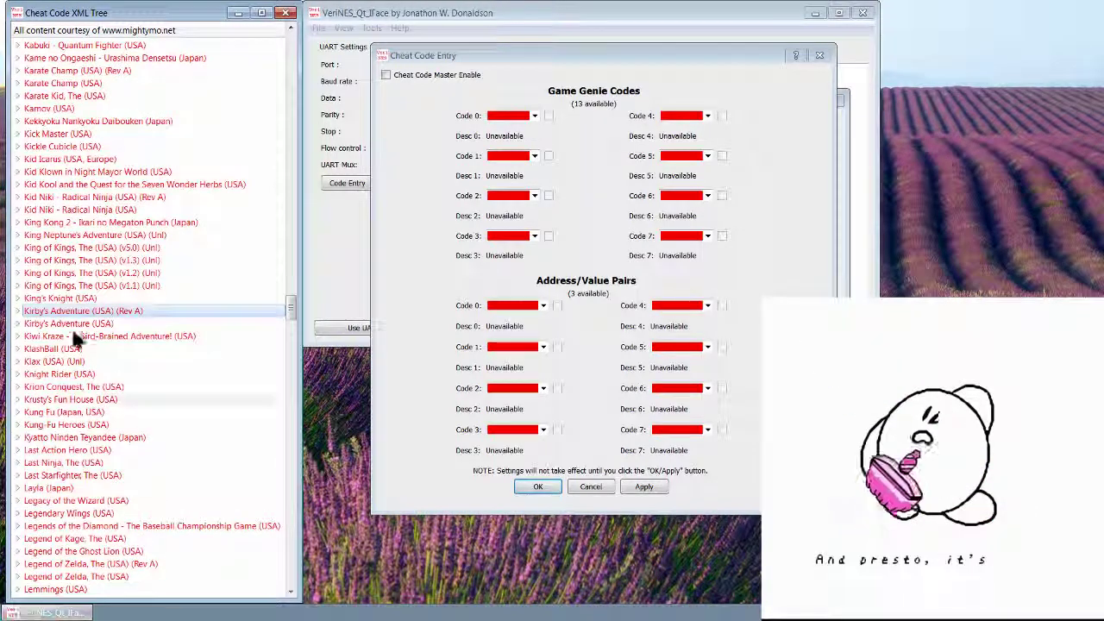
{"action": "double_click", "coordinate": [83, 319]}
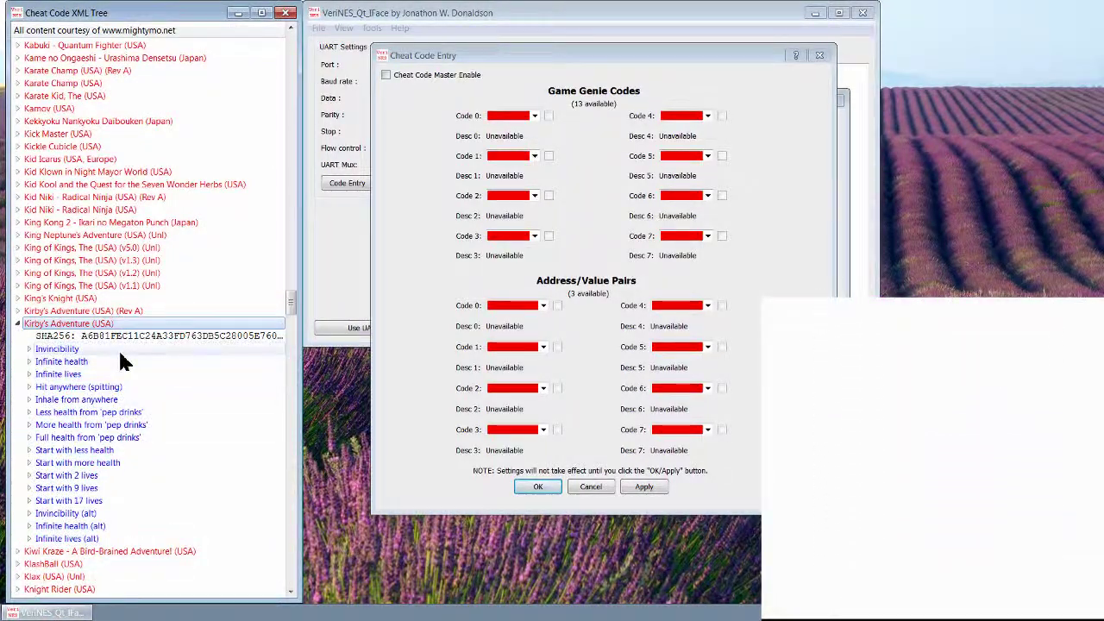
{"action": "scroll", "coordinate": [121, 360], "scroll_direction": "down", "scroll_amount": 2}
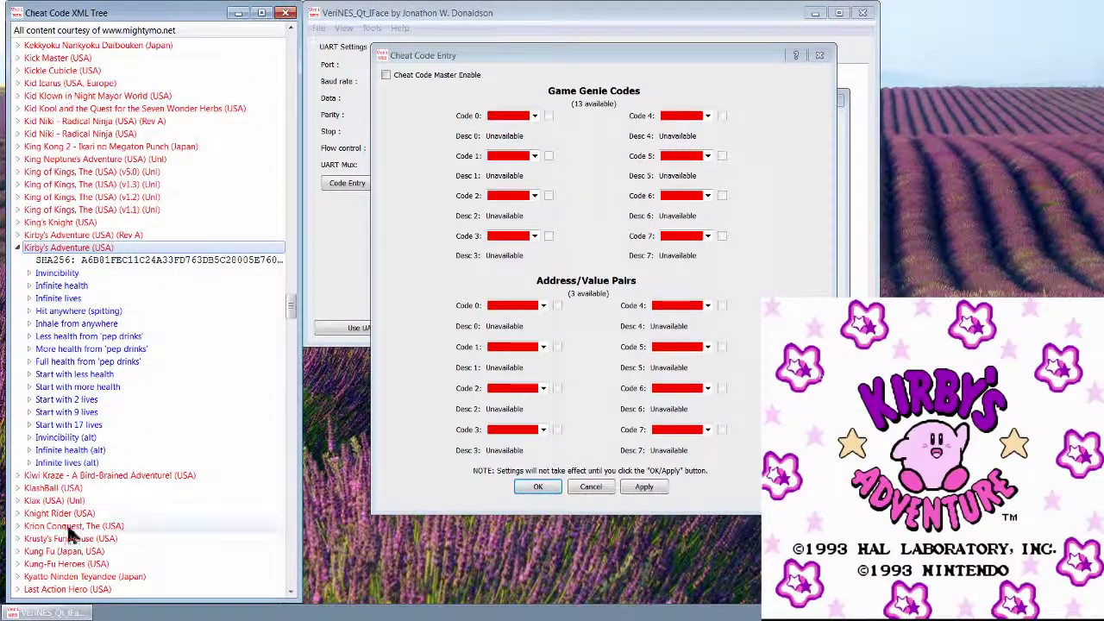
{"action": "left_click", "coordinate": [76, 260]}
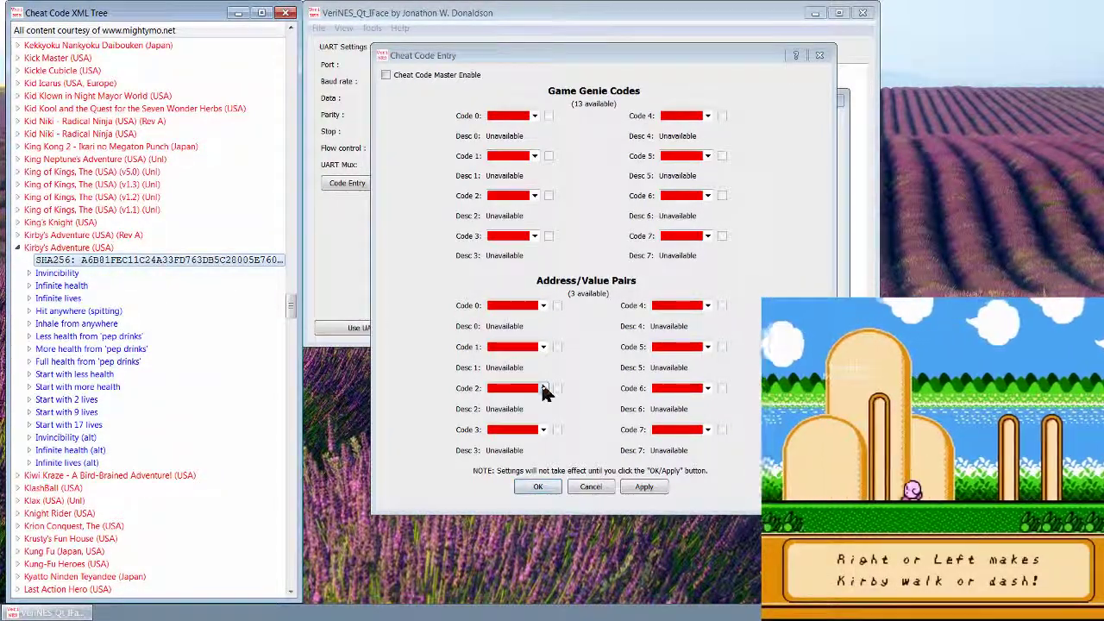
Browse the available Game Genie codes and address/value pairs, comparing them with the alternate cheats listed for Kirby's Adventure (USA).
{"action": "left_click", "coordinate": [532, 117]}
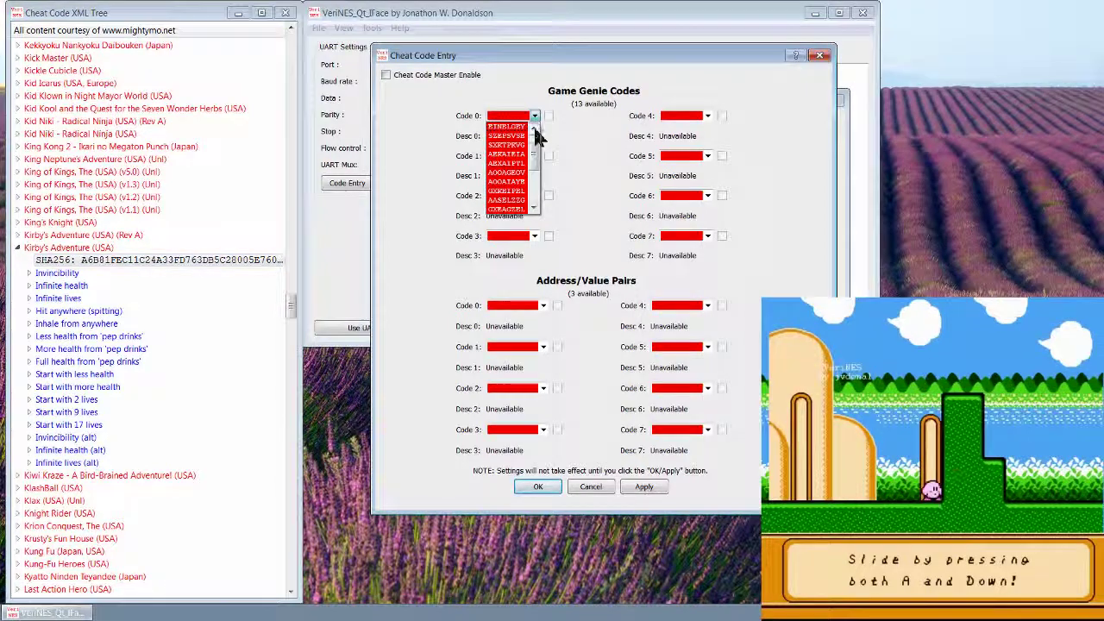
{"action": "mouse_move", "coordinate": [535, 153]}
{"action": "left_mouse_down"}
{"action": "mouse_move", "coordinate": [543, 197]}
{"action": "mouse_move", "coordinate": [540, 152]}
{"action": "left_mouse_up"}
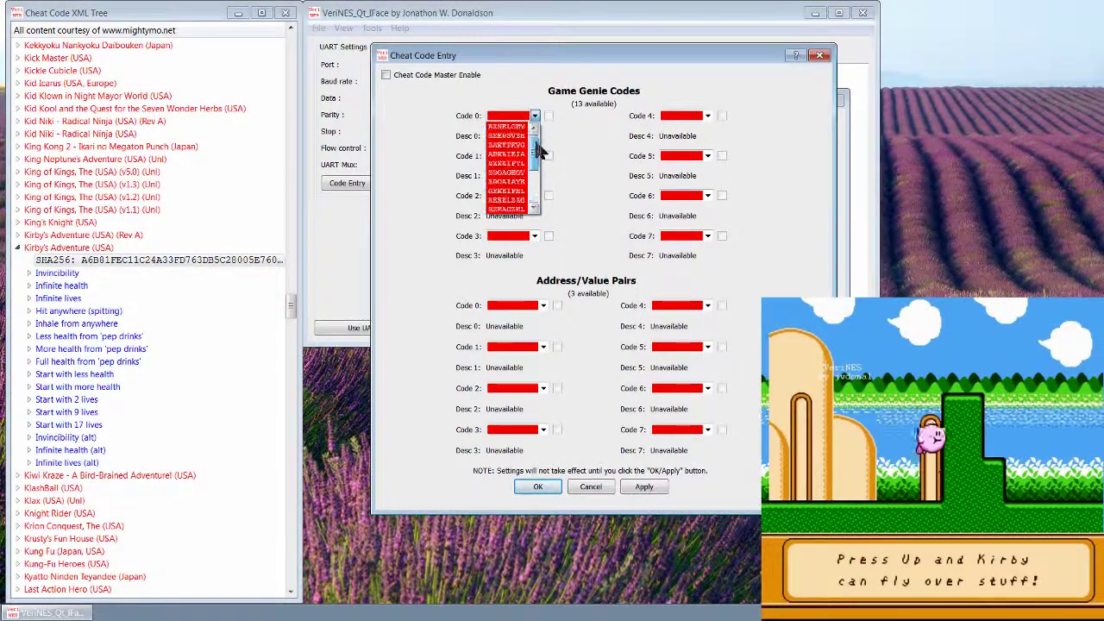
{"action": "left_click", "coordinate": [706, 154]}
{"action": "left_click", "coordinate": [705, 153]}
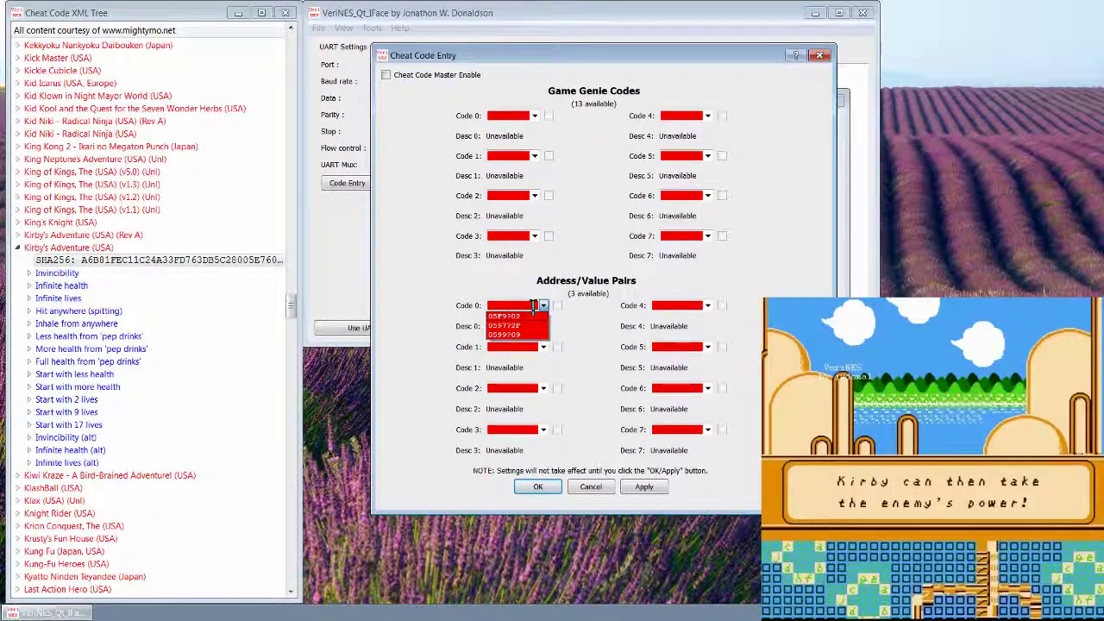
{"action": "left_click", "coordinate": [534, 305]}
{"action": "left_click", "coordinate": [544, 308]}
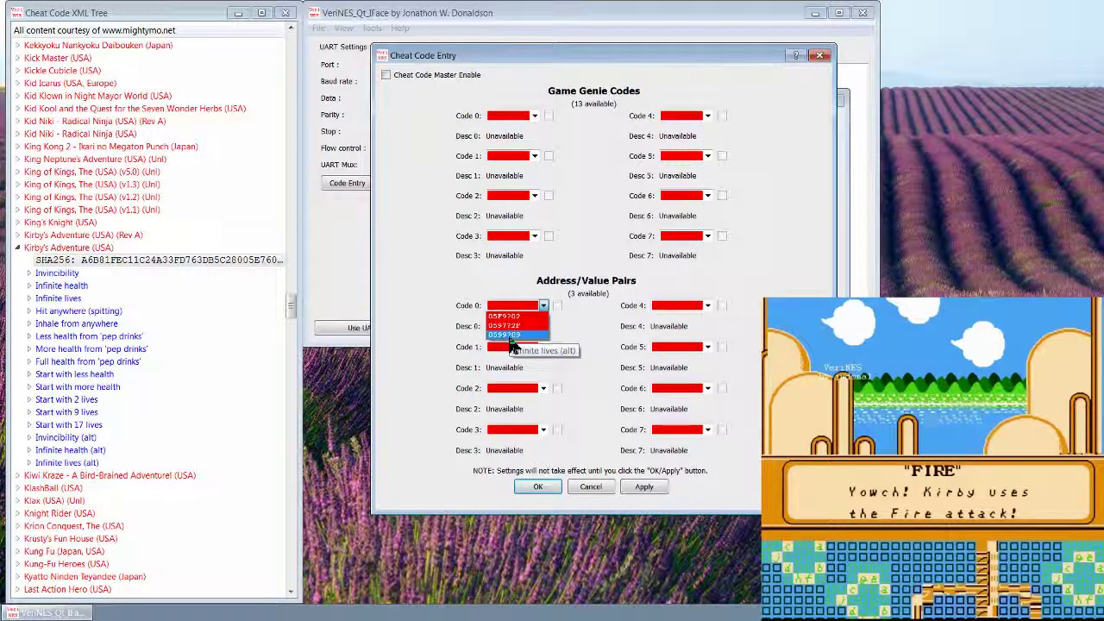
{"action": "left_click", "coordinate": [84, 438]}
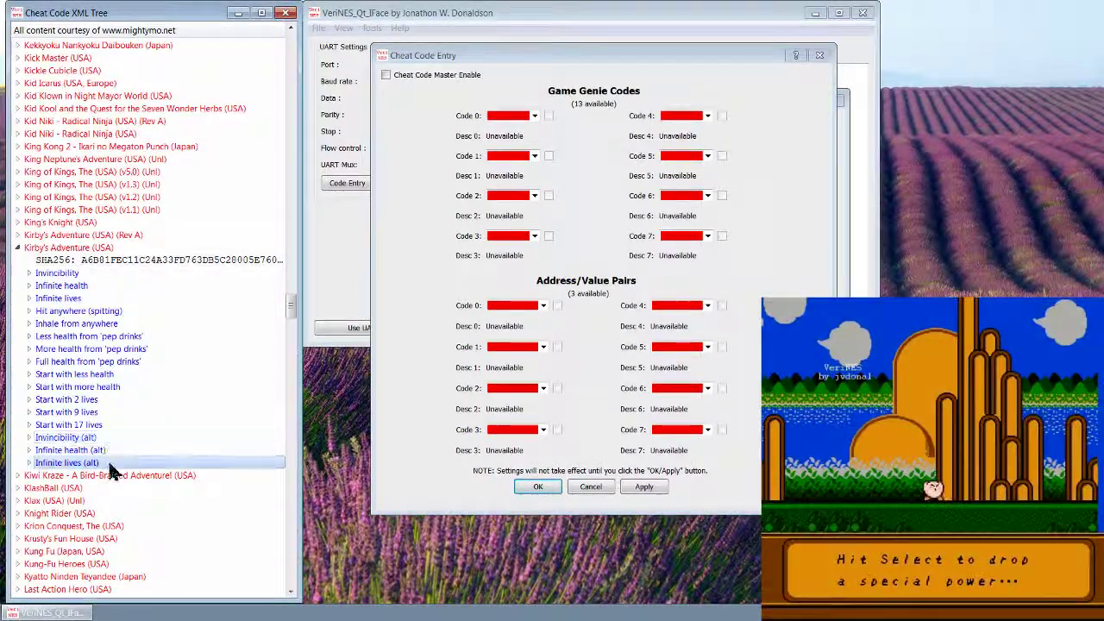
Set Game Genie Code 0 to AOOAIAYE from the available codes.
{"action": "left_click", "coordinate": [523, 115]}
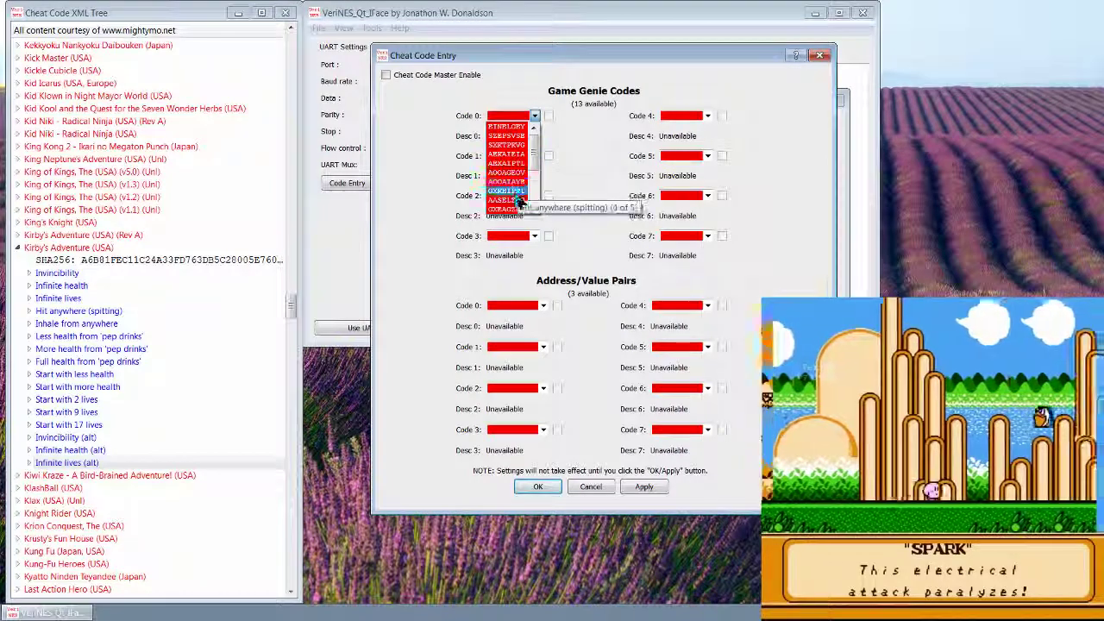
{"action": "left_click", "coordinate": [515, 114]}
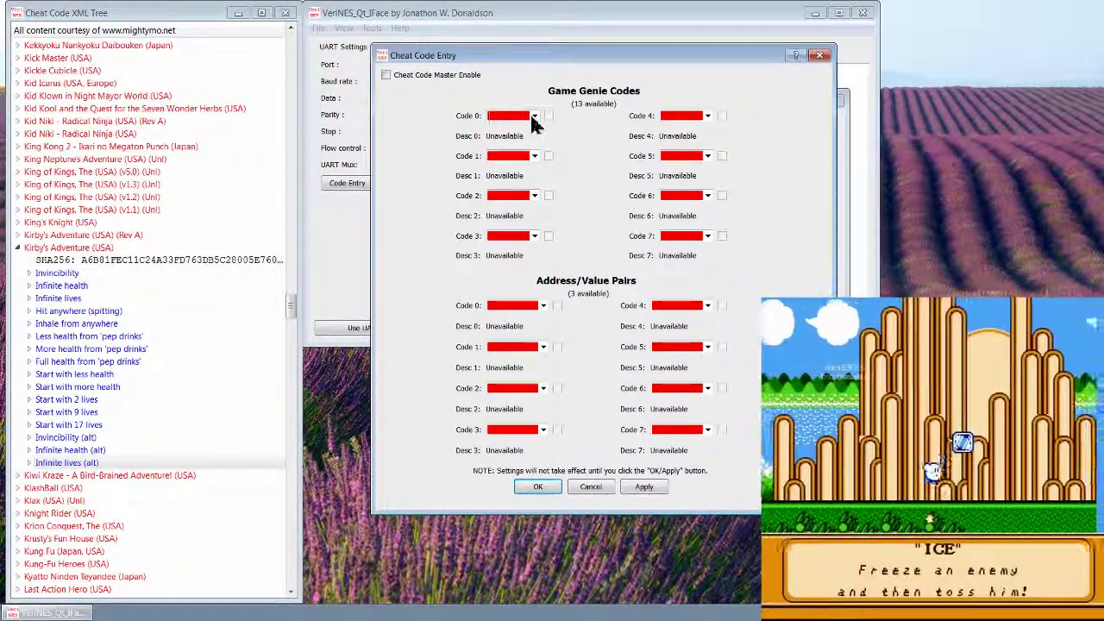
{"action": "left_click", "coordinate": [534, 116]}
{"action": "left_click", "coordinate": [516, 140]}
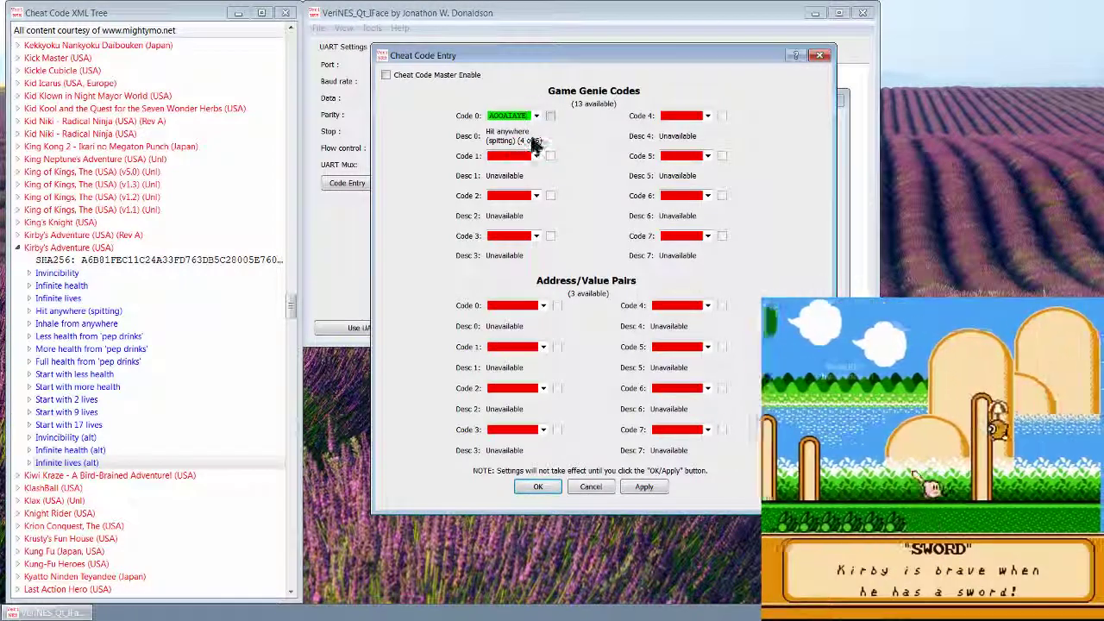
Expand the "Hit anywhere (spitting)" cheat under Kirby's Adventure (USA) and select its AEKAIEIA code.
{"action": "left_click", "coordinate": [96, 312]}
{"action": "double_click", "coordinate": [96, 312]}
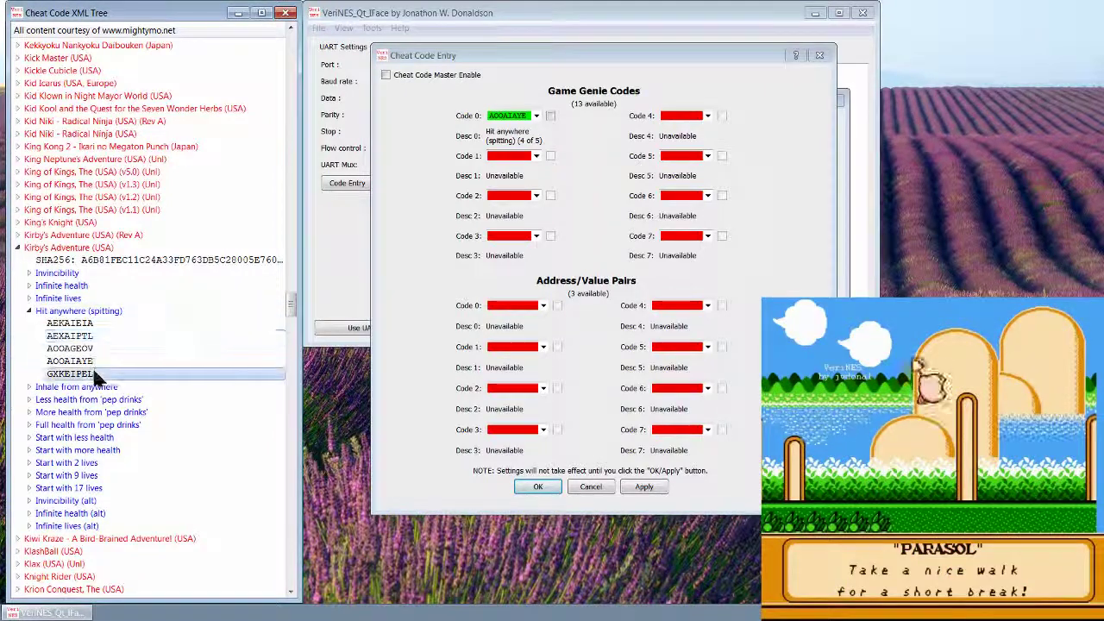
{"action": "left_click", "coordinate": [101, 349]}
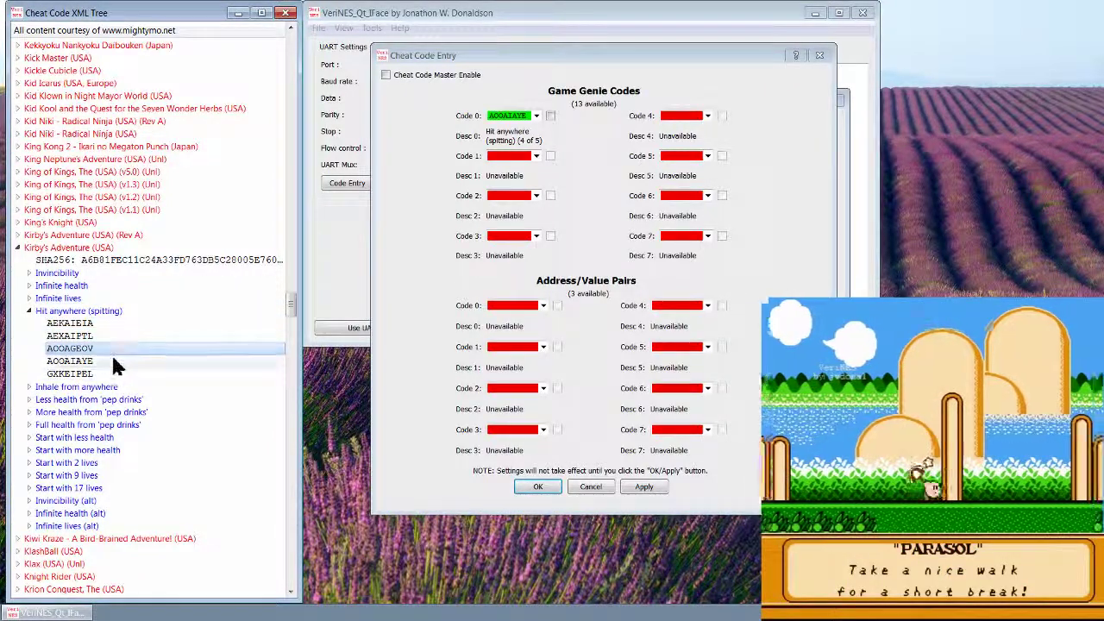
{"action": "left_click", "coordinate": [100, 322]}
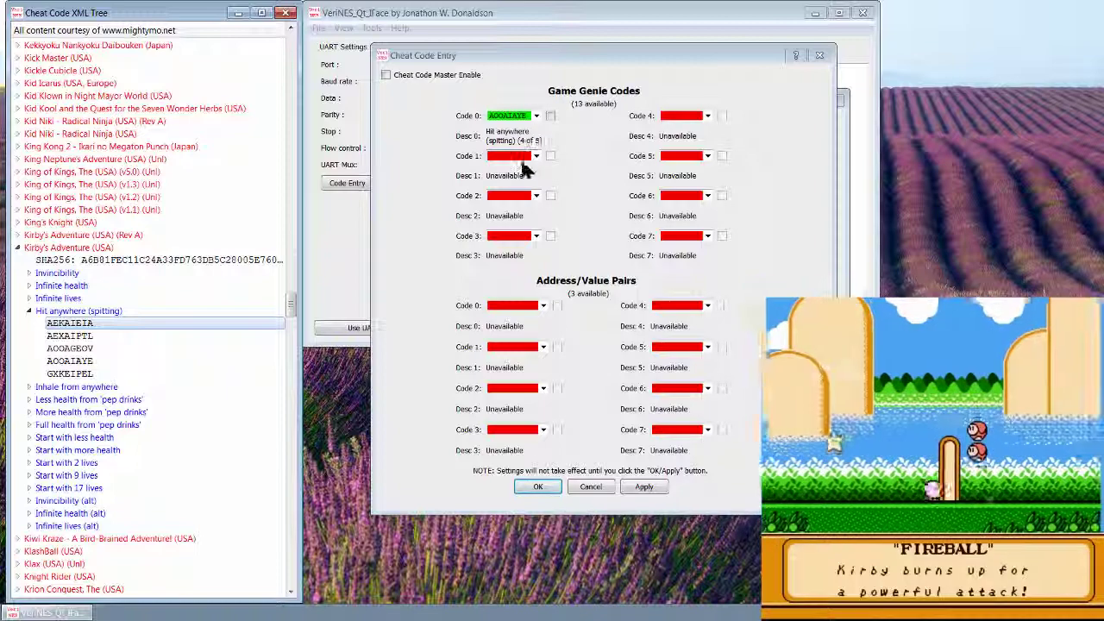
Set Game Genie Code 1 to AEKAIEIA and Code 2 to AEXAIPTL.
{"action": "left_click", "coordinate": [522, 156]}
{"action": "type", "text": "AEXAIPTL"}
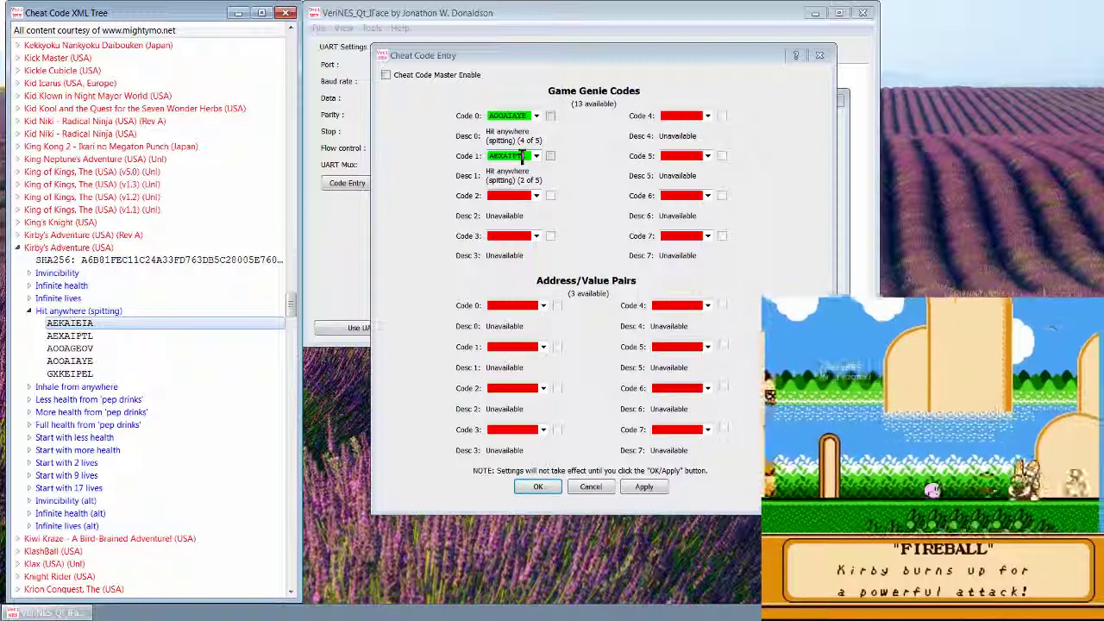
{"action": "left_click", "coordinate": [513, 196]}
{"action": "type", "text": "AEXAIPTL"}
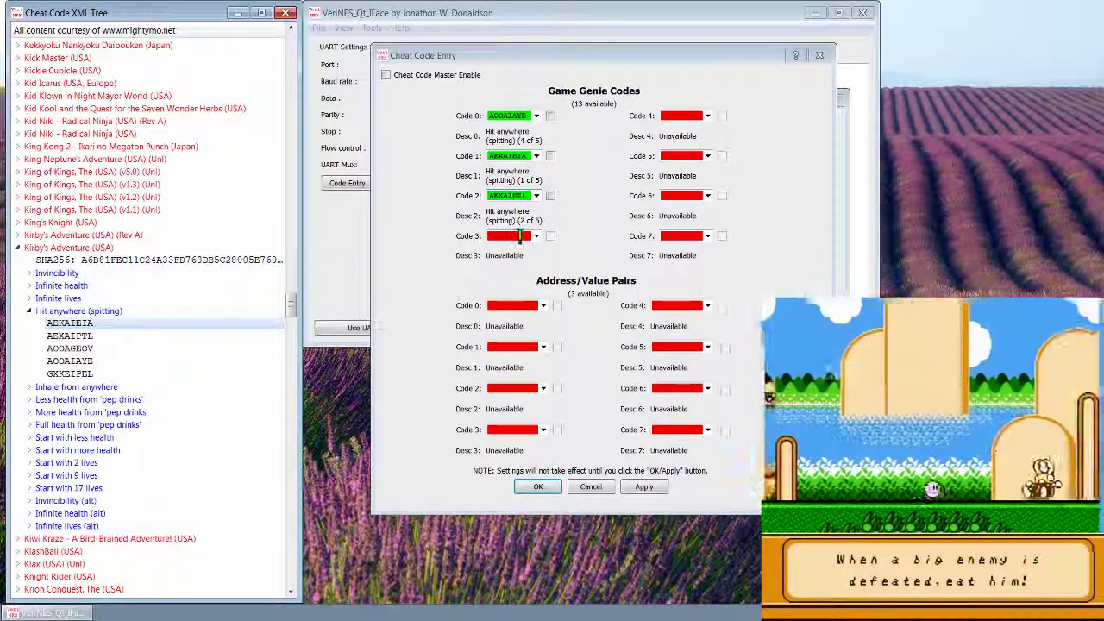
Set Game Genie Code 3 to AOOAGEOV and Code 4 to GXKEIPEL.
{"action": "left_click", "coordinate": [517, 236]}
{"action": "type", "text": "AEXAIPTL"}
{"action": "left_click", "coordinate": [672, 115]}
{"action": "type", "text": "AEXAIPTL"}
{"action": "scroll", "coordinate": [682, 116], "scroll_direction": "down", "scroll_amount": 3}
Enable Game Genie Codes 0 through 4 along with Cheat Code Master Enable, and apply the settings.
{"action": "left_click", "coordinate": [722, 116]}
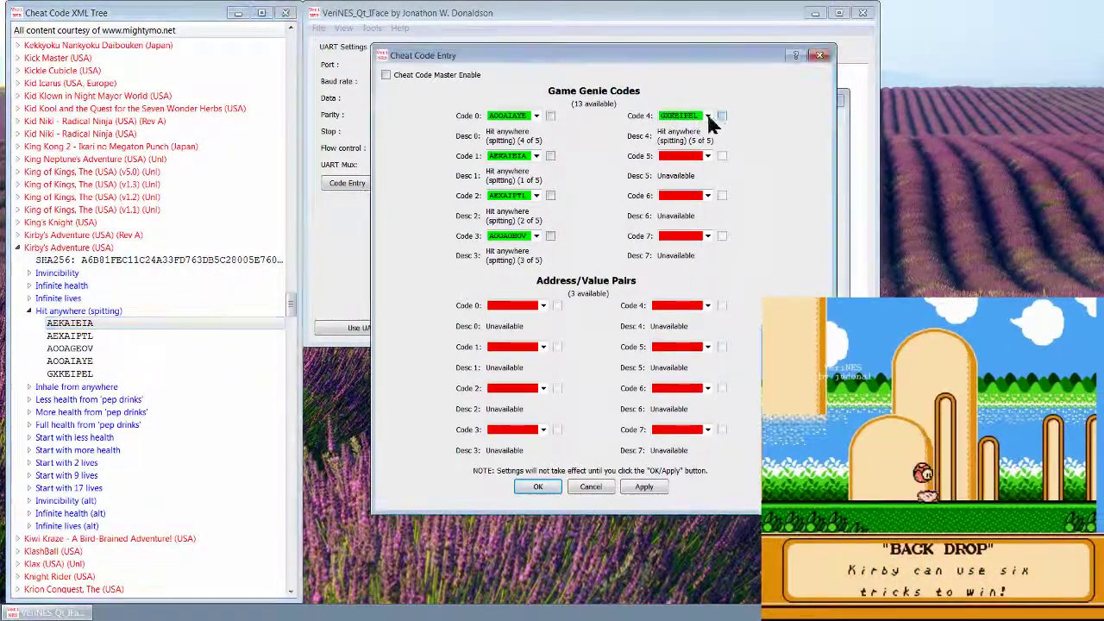
{"action": "left_click", "coordinate": [550, 116]}
{"action": "left_click", "coordinate": [550, 156]}
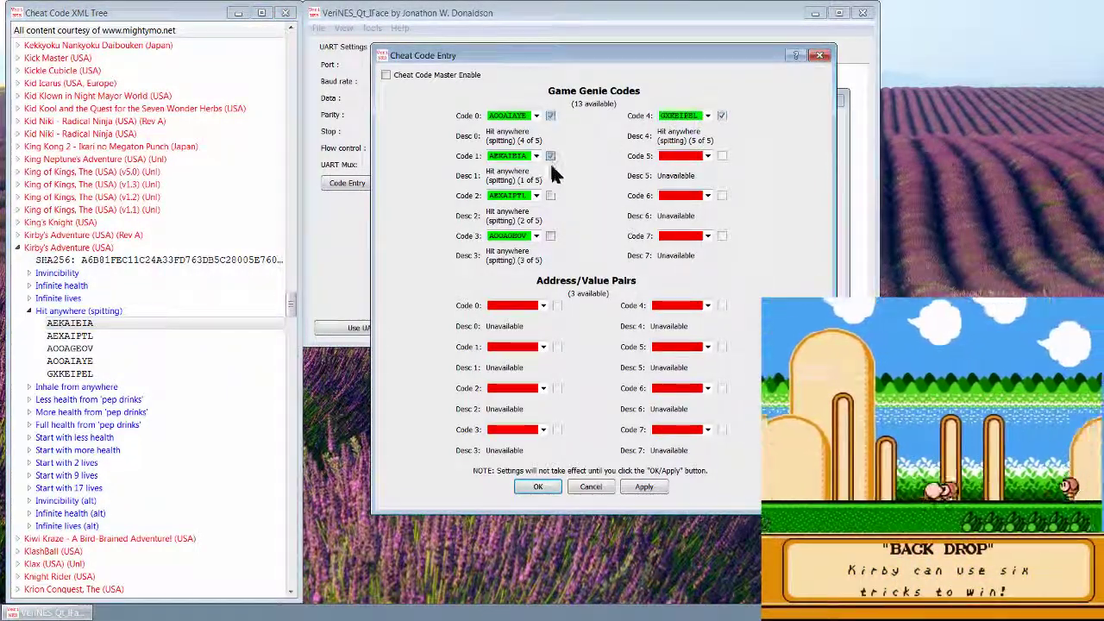
{"action": "left_click", "coordinate": [550, 196]}
{"action": "left_click", "coordinate": [550, 236]}
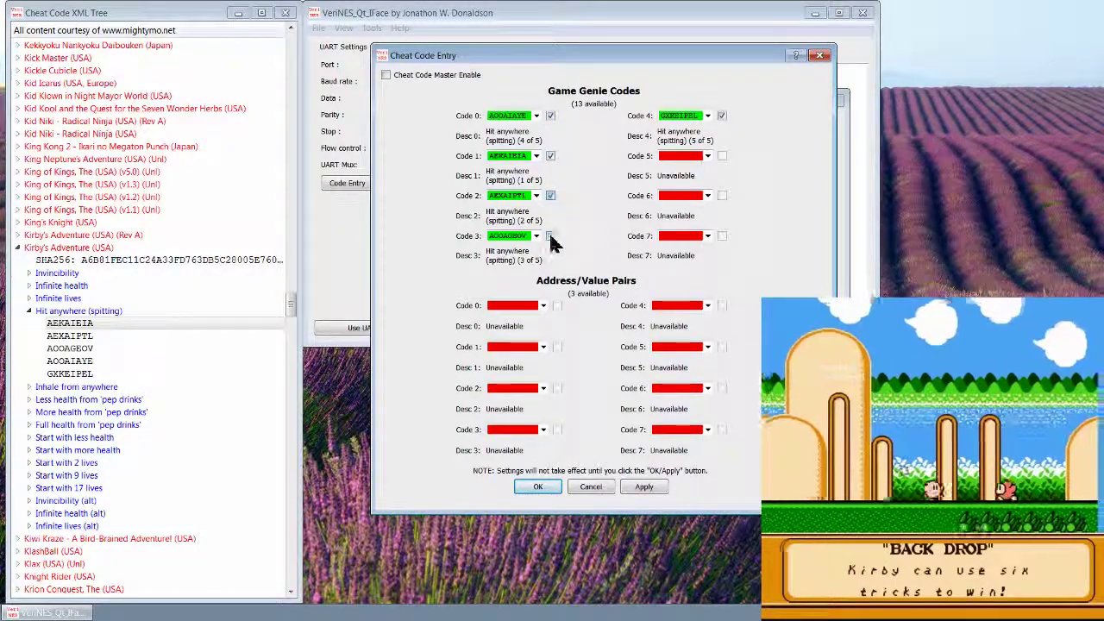
{"action": "left_click", "coordinate": [437, 75]}
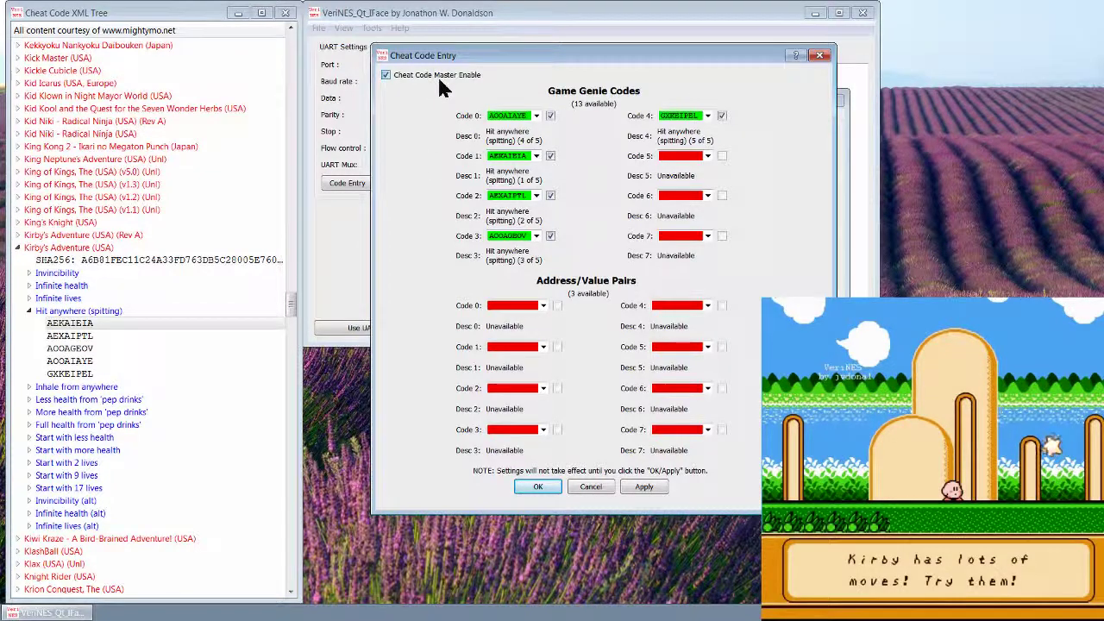
{"action": "left_click", "coordinate": [647, 486]}
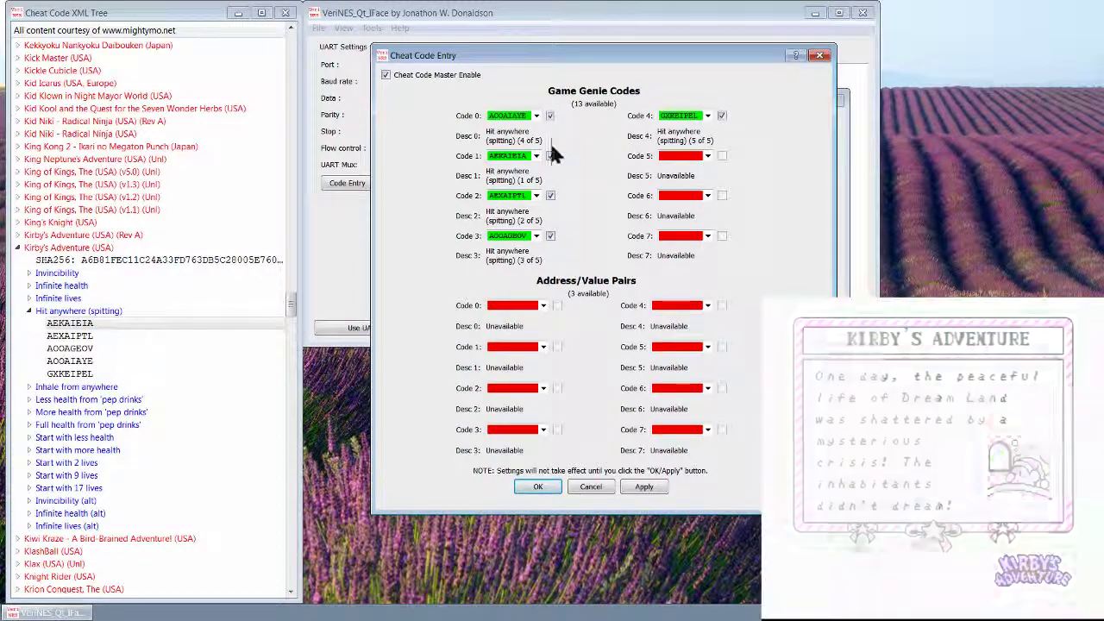
Set Game Genie Code 5 to the available code AOOAGEOV by stepping through the matching suggestions.
{"action": "left_click", "coordinate": [707, 157]}
{"action": "left_click", "coordinate": [819, 217]}
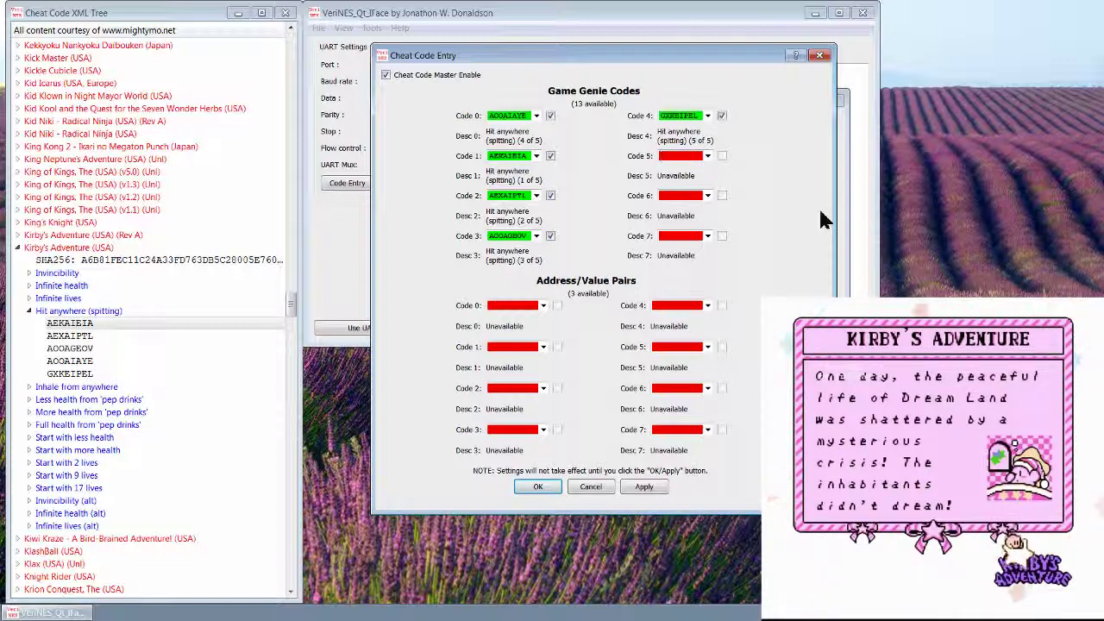
{"action": "key", "text": "Down"}
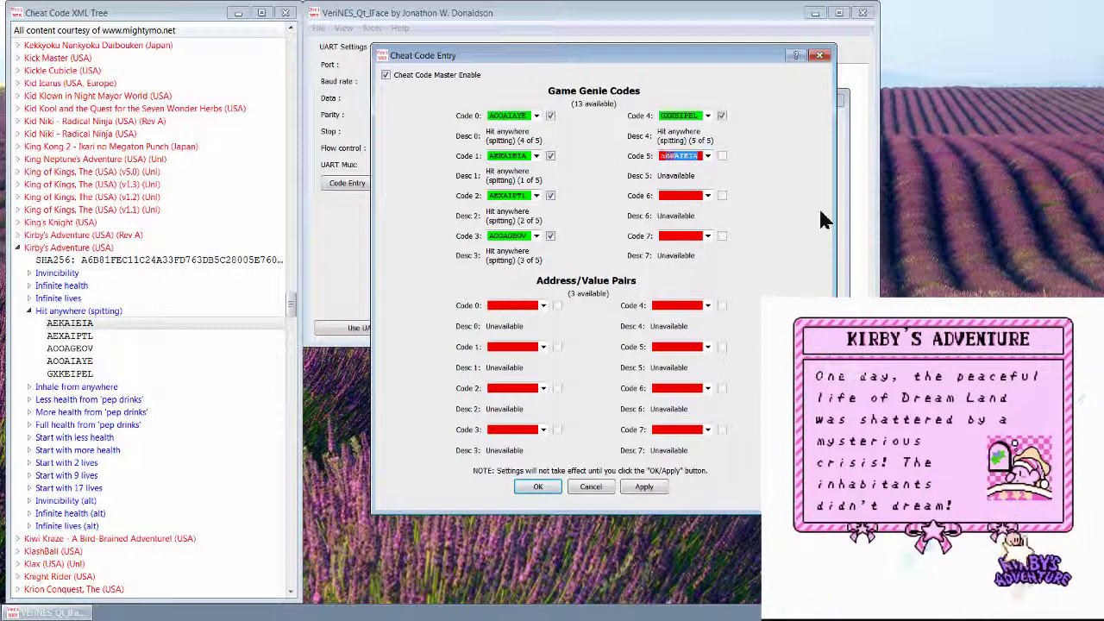
{"action": "key", "text": "Down"}
{"action": "key", "text": "Down"}
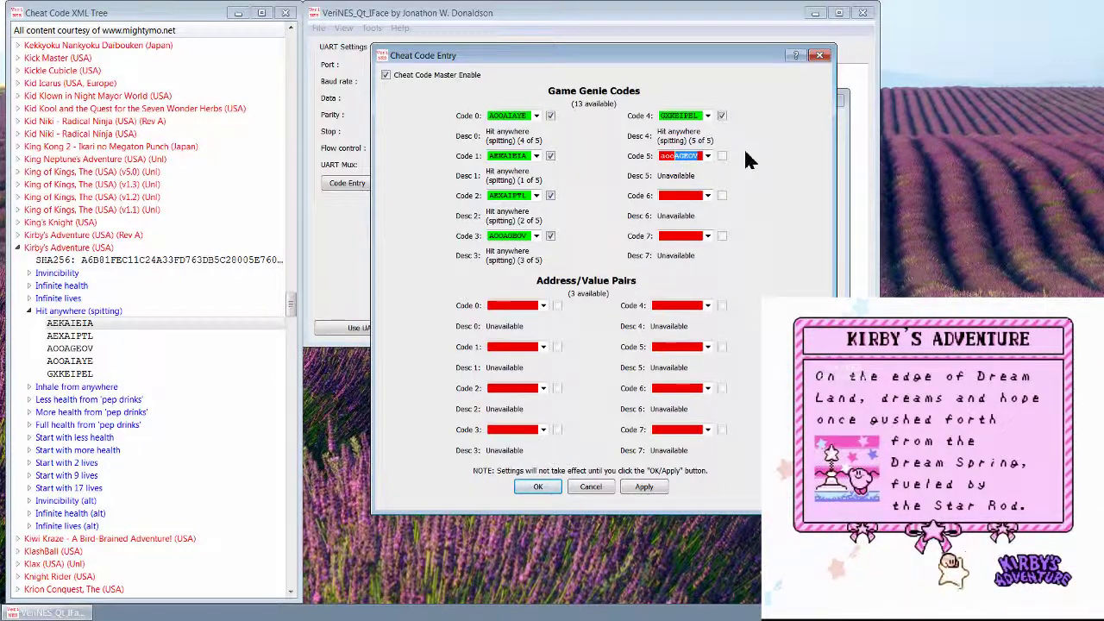
{"action": "key", "text": "Return"}
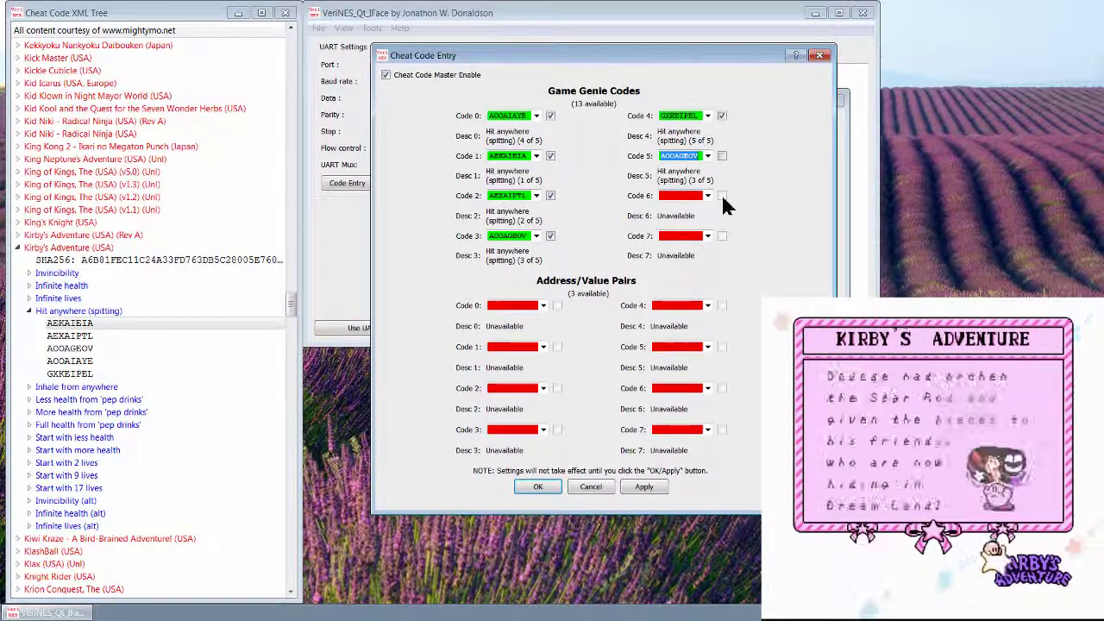
Enter the custom code sxiopo in Game Genie Code 6 and try its enable option on and off.
{"action": "left_click", "coordinate": [691, 196]}
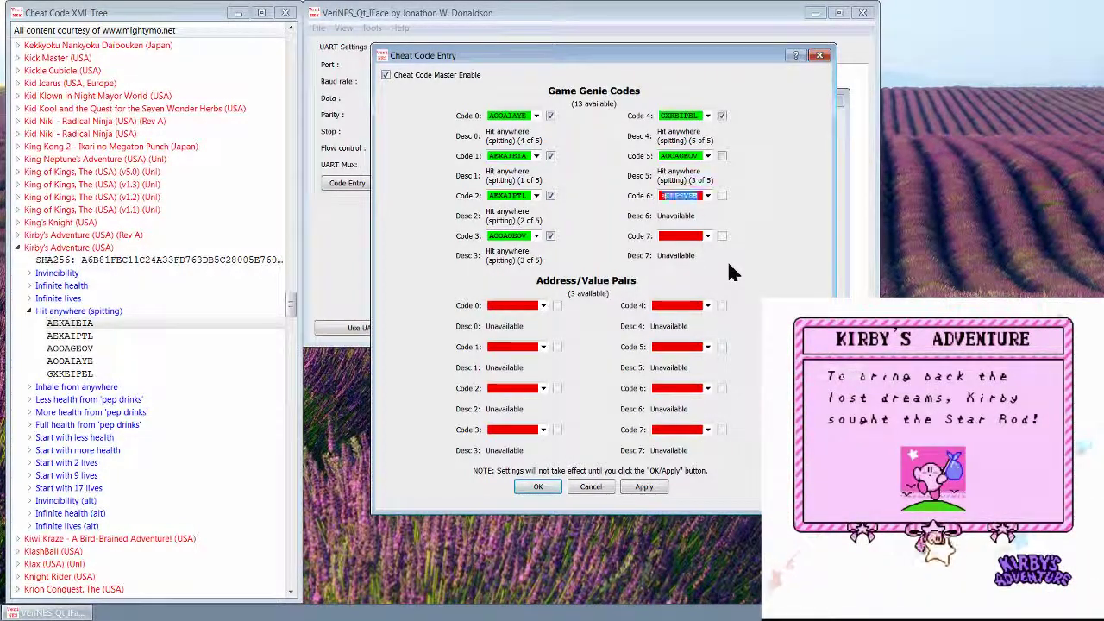
{"action": "type", "text": "sxiopo"}
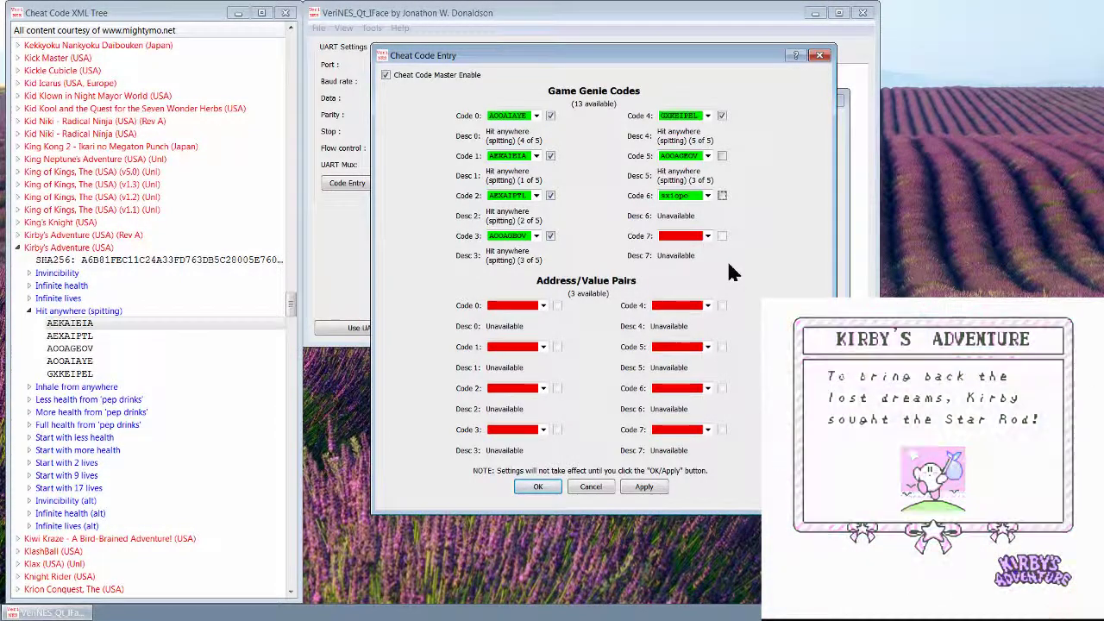
{"action": "key", "text": "Tab"}
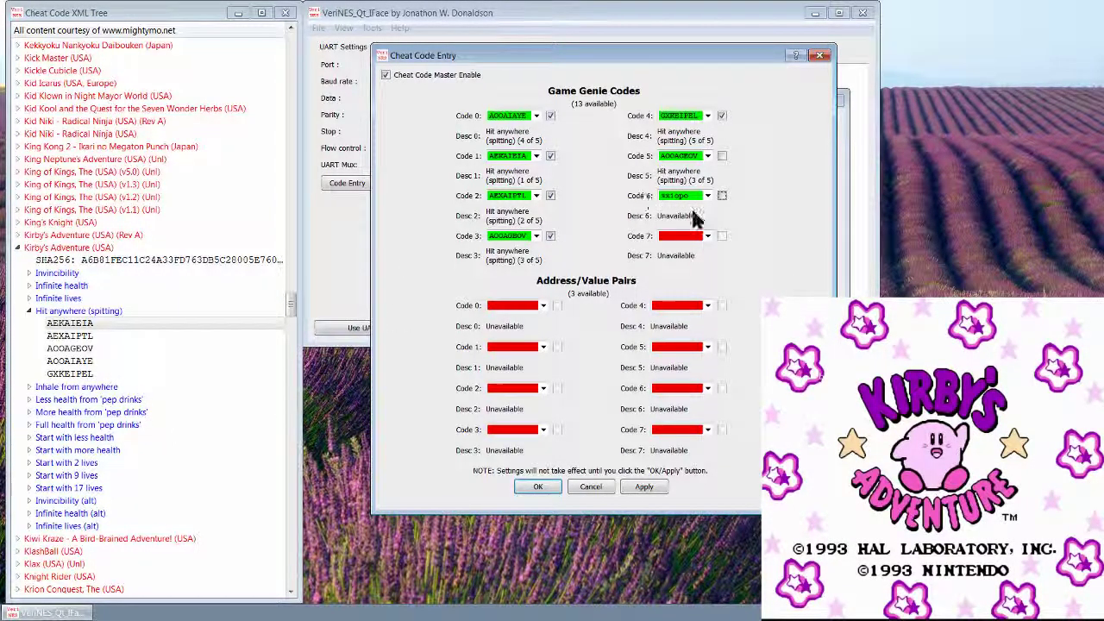
{"action": "left_click", "coordinate": [683, 237]}
{"action": "key", "text": "BackSpace"}
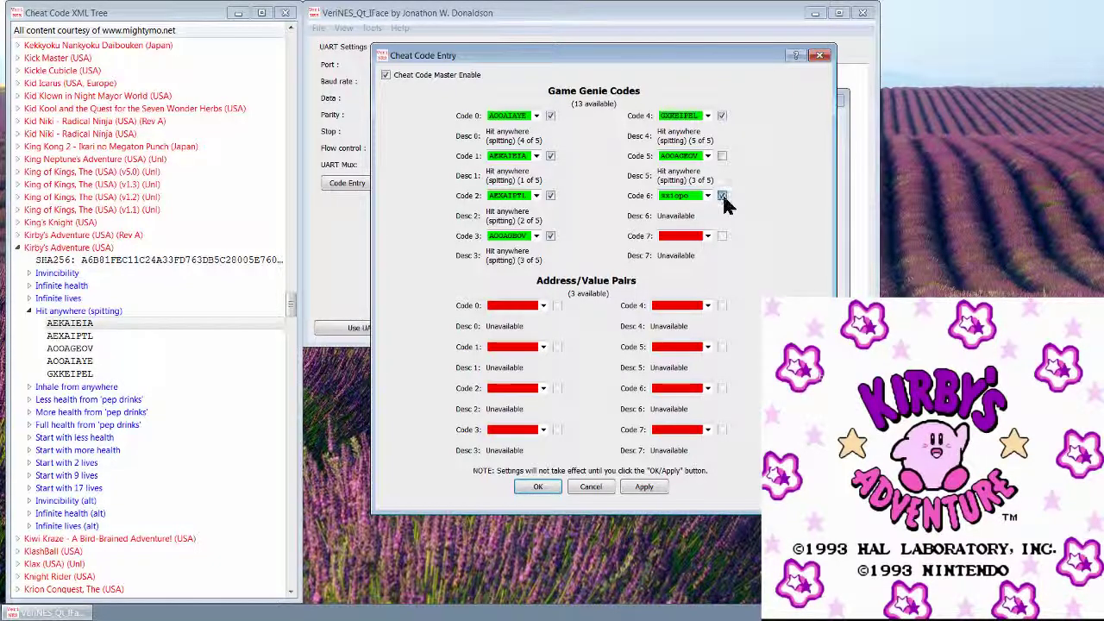
{"action": "left_click", "coordinate": [722, 197]}
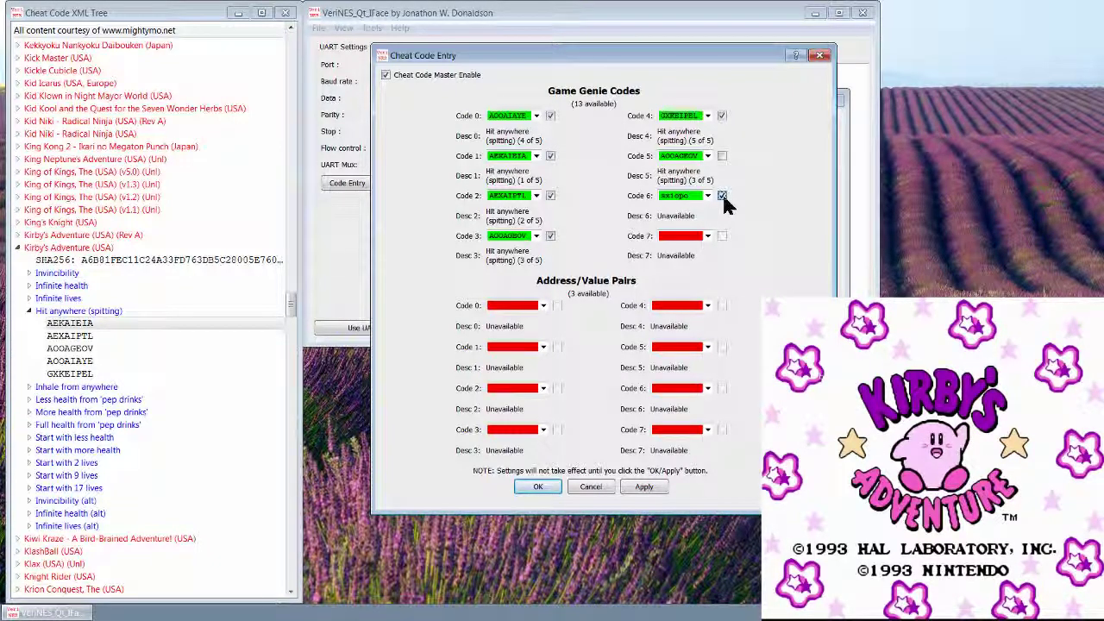
Set Address/Value Pairs Code 0 to 0599?09, the Infinite lives (alt) cheat.
{"action": "left_click", "coordinate": [543, 306]}
{"action": "left_click", "coordinate": [517, 320]}
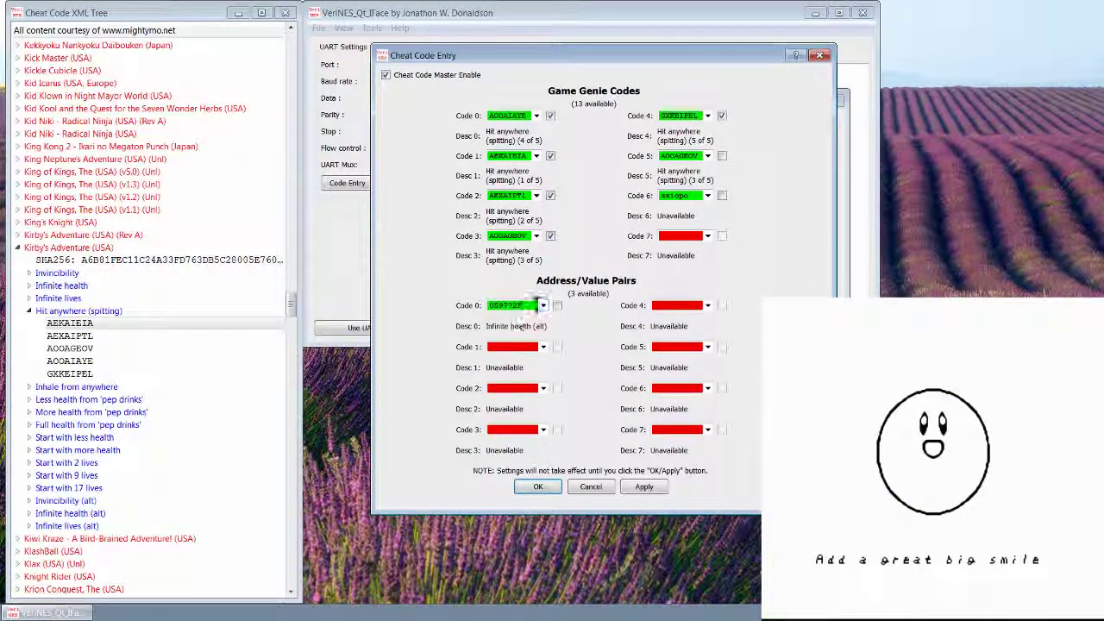
{"action": "scroll", "coordinate": [535, 306], "scroll_direction": "down", "scroll_amount": 2}
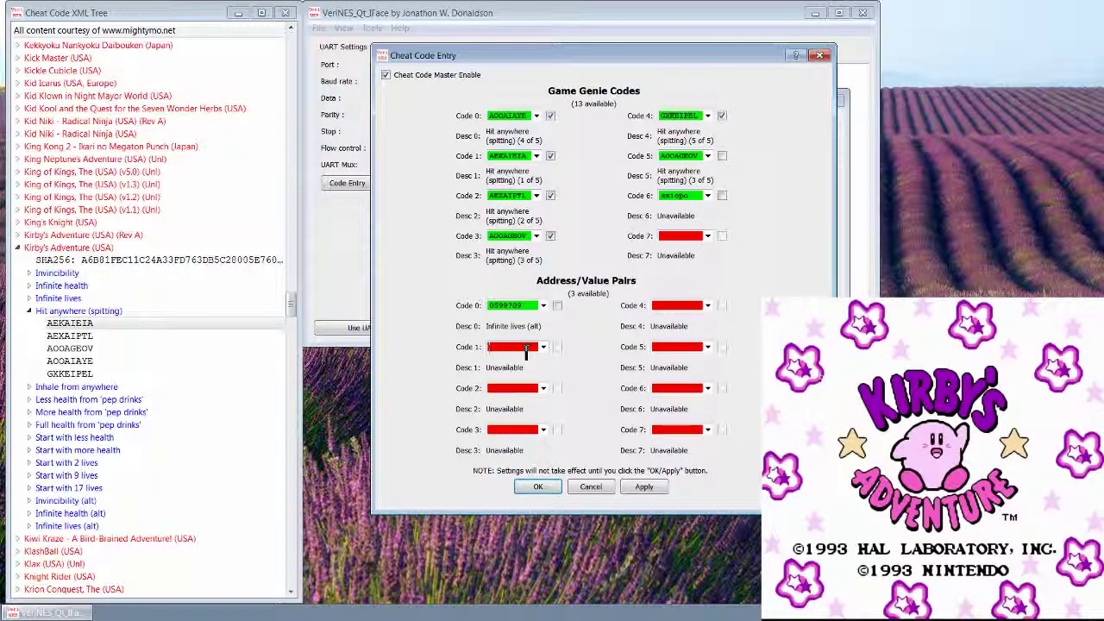
Enter a custom address/value pair ending in 08 in Address/Value Pairs Code 1.
{"action": "left_click", "coordinate": [525, 347]}
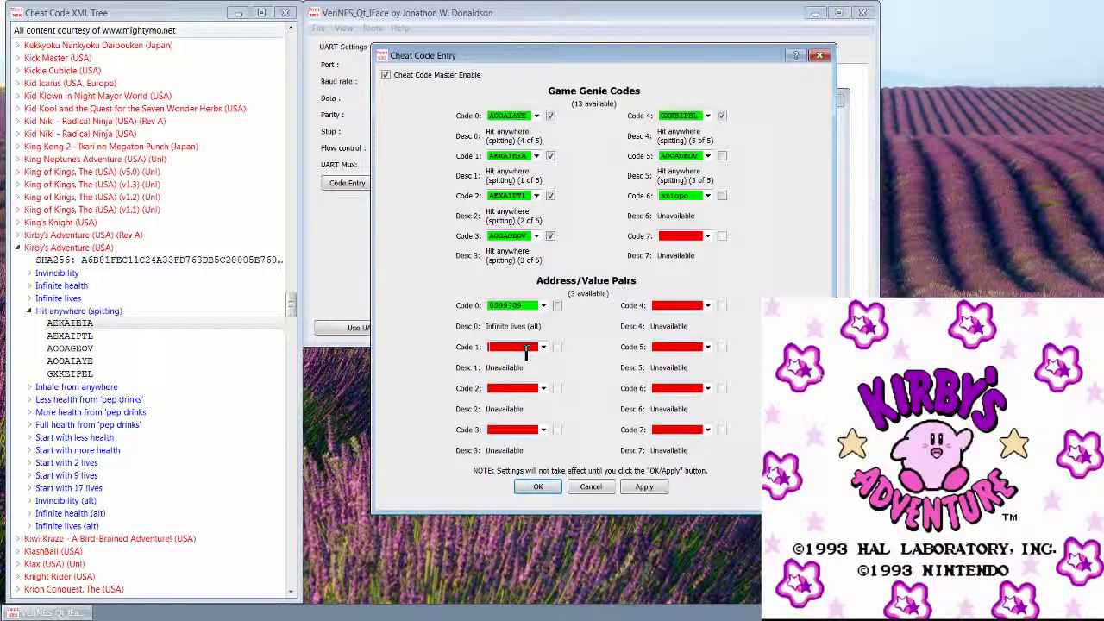
{"action": "key", "text": "Down"}
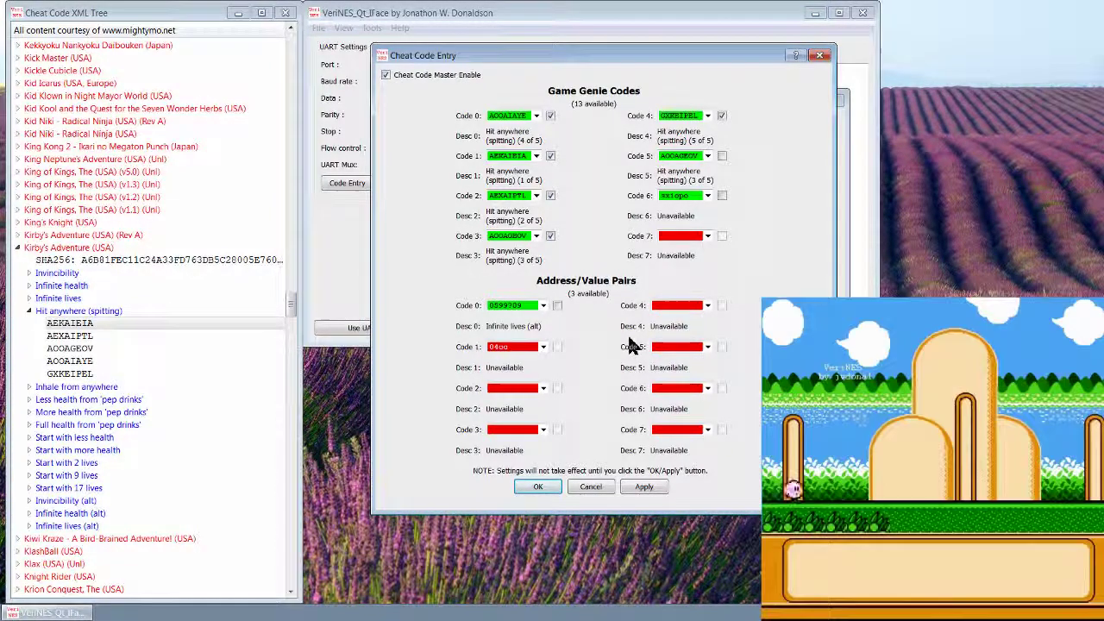
{"action": "type", "text": "08"}
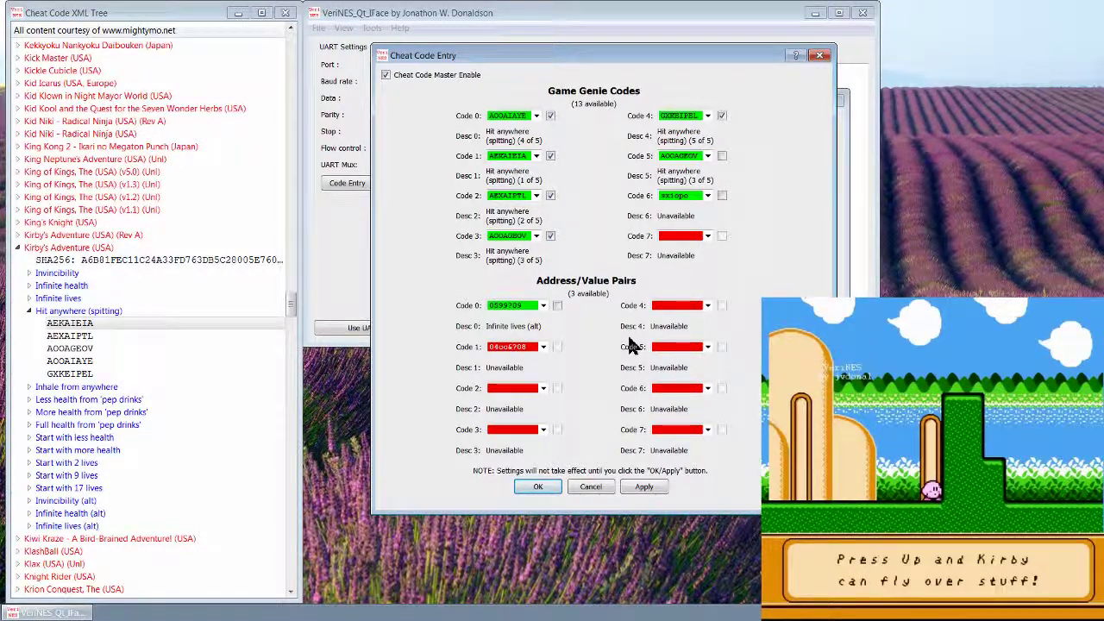
{"action": "type", "text": "7"}
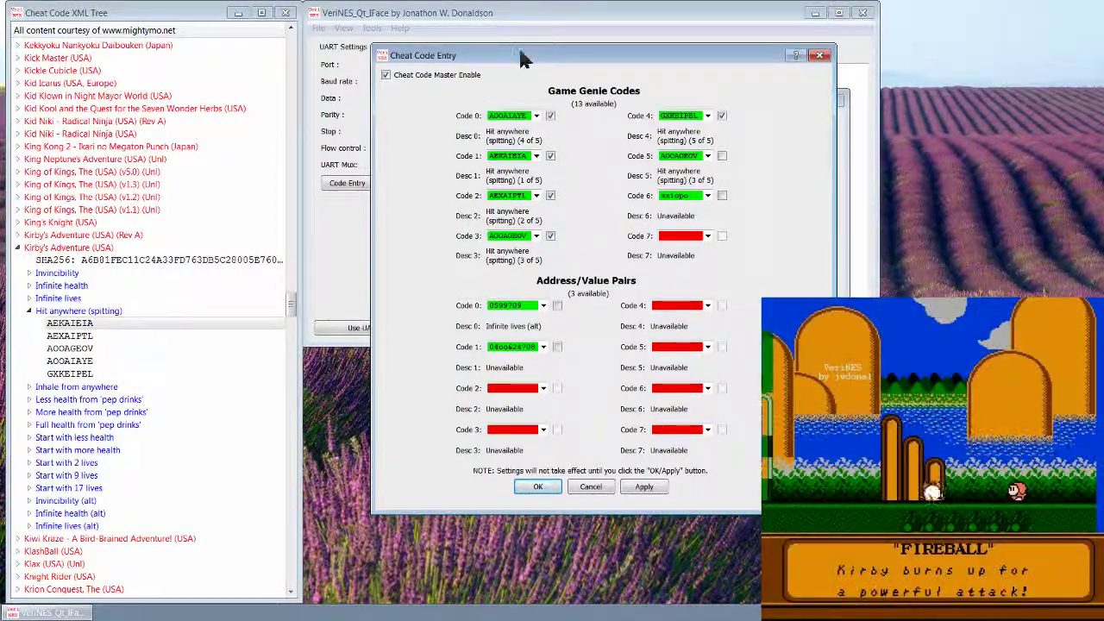
Move the Cheat Code Entry dialog off the UART settings and set the UART Mux to Rom2Sram.
{"action": "left_click_drag", "start_coordinate": [525, 59], "coordinate": [612, 45]}
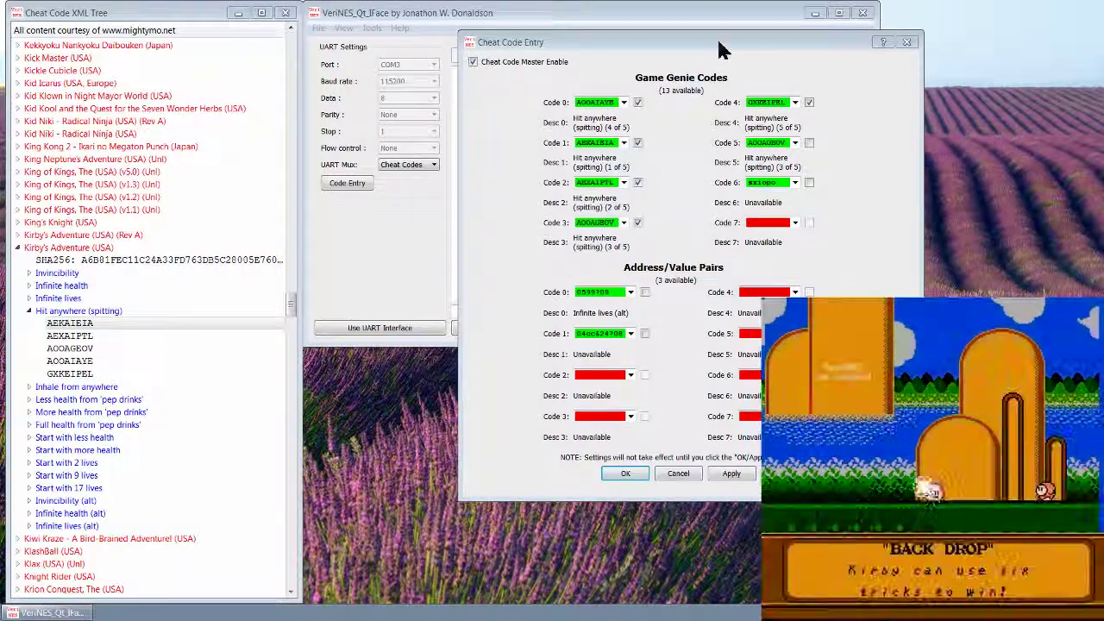
{"action": "left_click", "coordinate": [398, 165]}
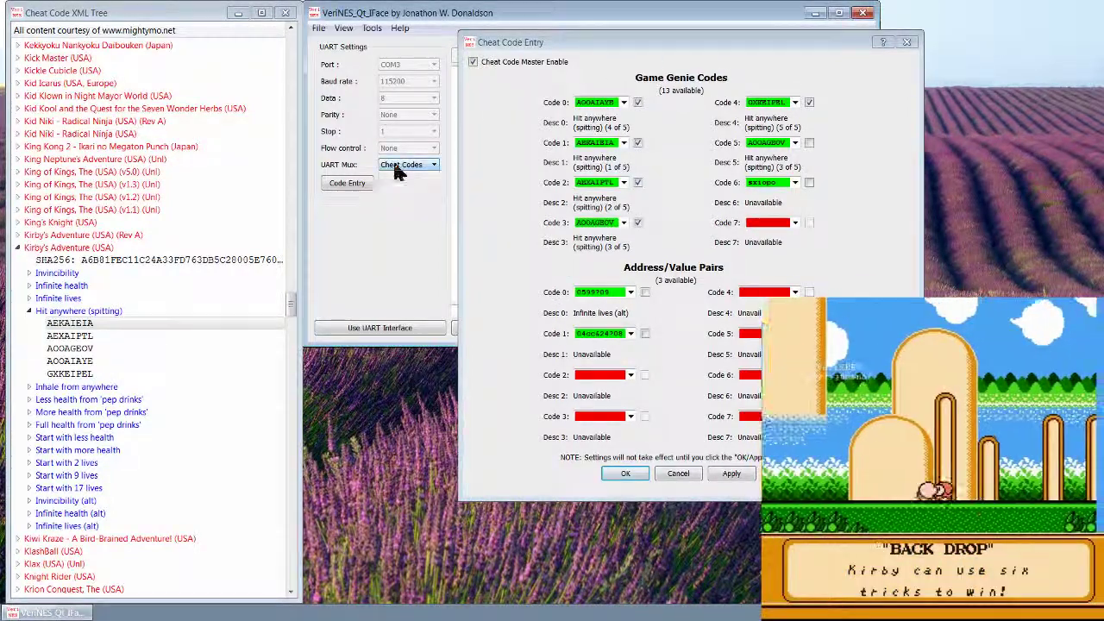
{"action": "scroll", "coordinate": [401, 168], "scroll_direction": "down", "scroll_amount": 1}
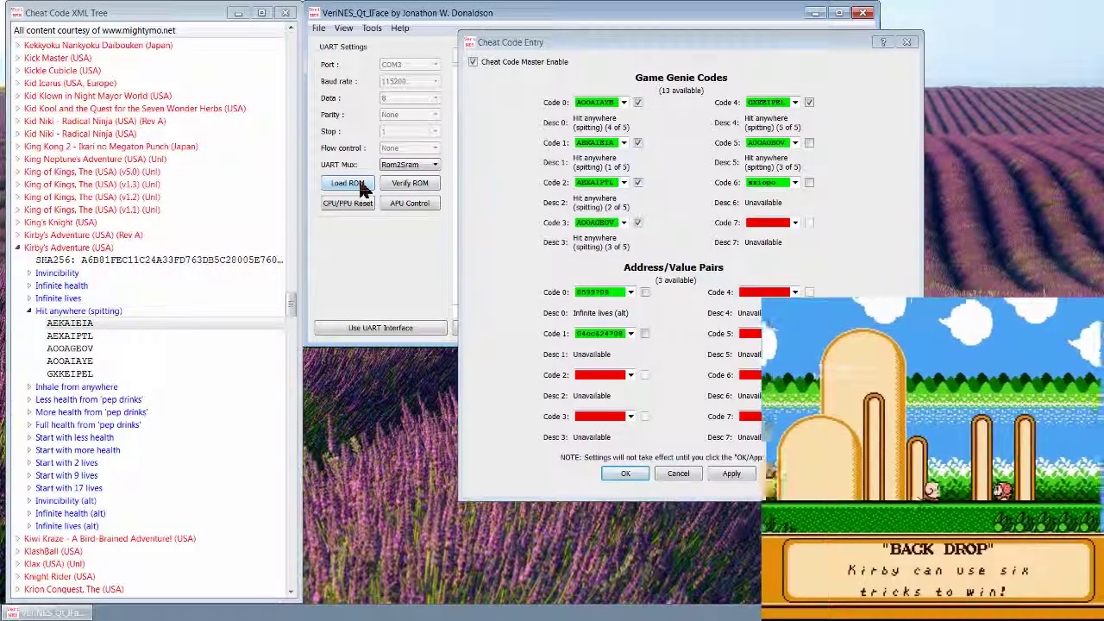
Load the Super Mario Bros.nes ROM from the verines_qt_demo_roms folder.
{"action": "left_click", "coordinate": [348, 184]}
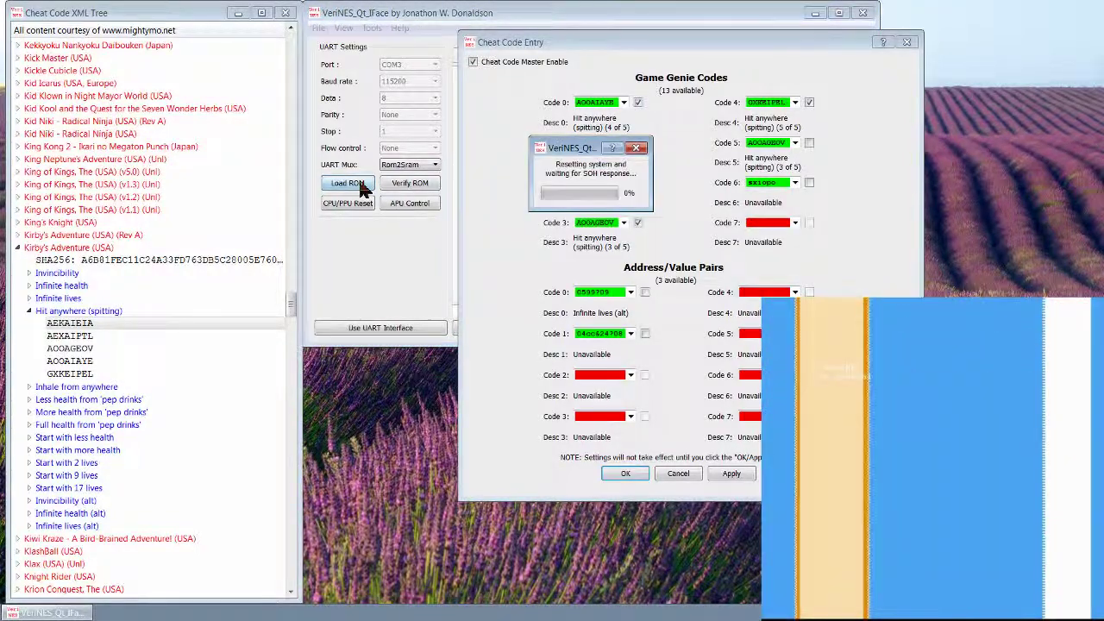
{"action": "left_click", "coordinate": [666, 144]}
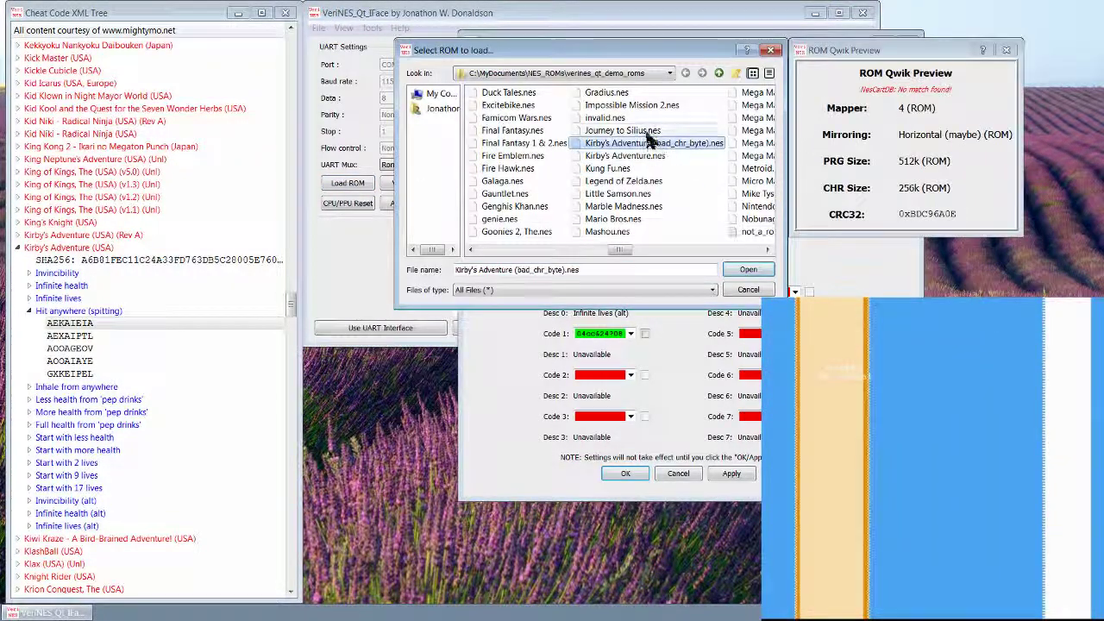
{"action": "left_click", "coordinate": [646, 131]}
{"action": "key", "text": "s"}
{"action": "key", "text": "s"}
{"action": "key", "text": "s"}
{"action": "key", "text": "s"}
{"action": "key", "text": "s"}
{"action": "key", "text": "s"}
{"action": "key", "text": "s"}
{"action": "key", "text": "s"}
{"action": "key", "text": "s"}
{"action": "key", "text": "s"}
{"action": "key", "text": "s"}
{"action": "key", "text": "s"}
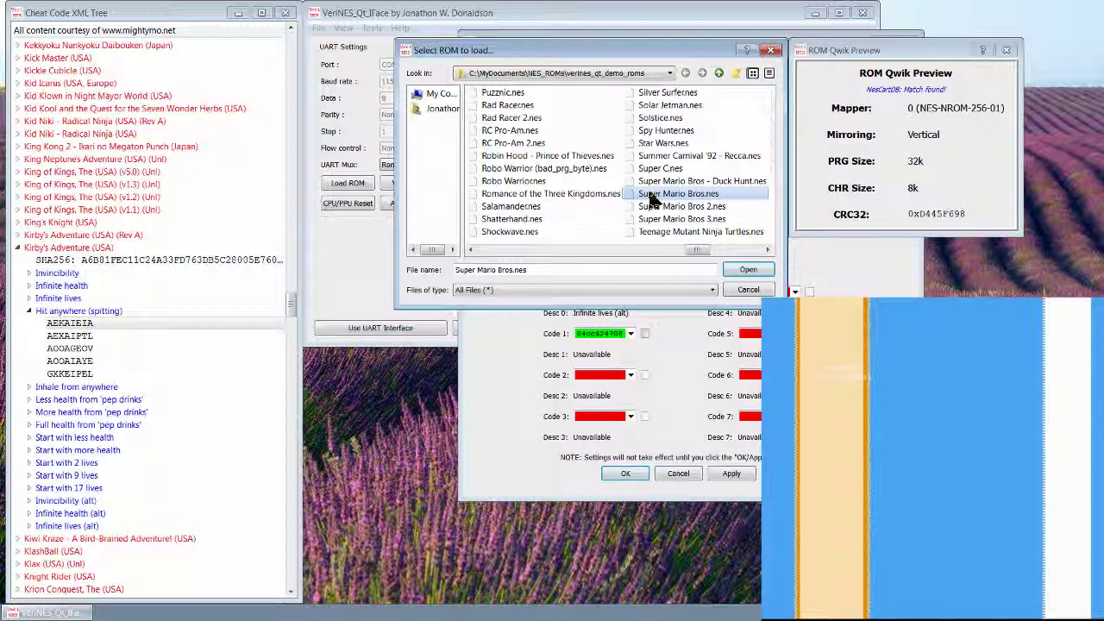
{"action": "double_click", "coordinate": [651, 195]}
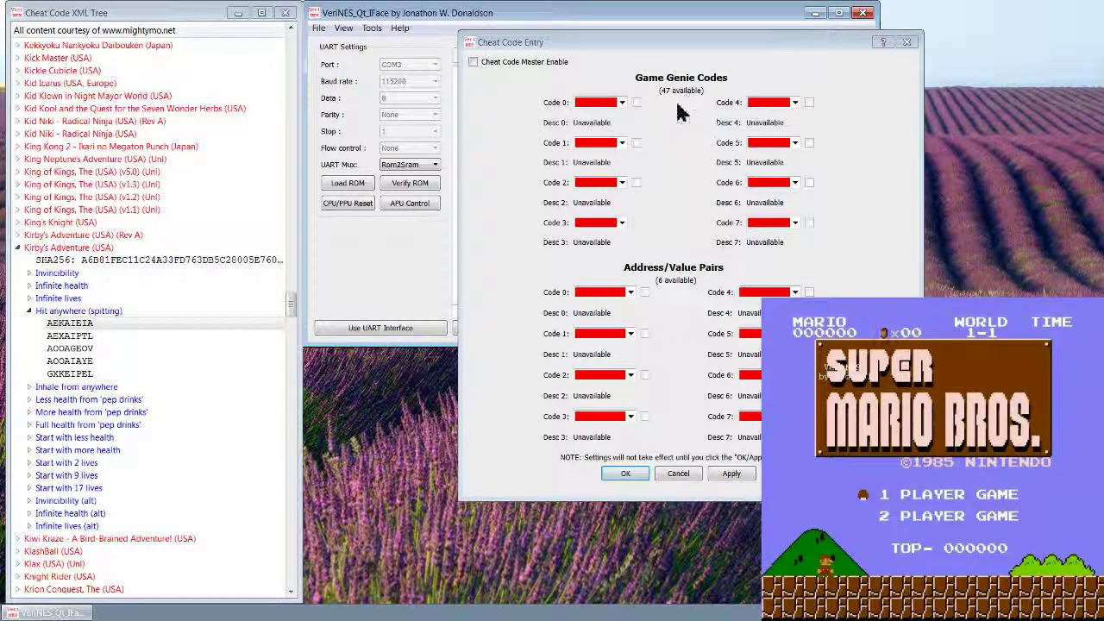
Collapse Kirby's Adventure (USA) in the cheat code tree and browse the cheats listed under Super Mario Bros. (World).
{"action": "double_click", "coordinate": [158, 251]}
{"action": "scroll", "coordinate": [158, 372], "scroll_direction": "down", "scroll_amount": 2}
{"action": "scroll", "coordinate": [154, 362], "scroll_direction": "down", "scroll_amount": 20}
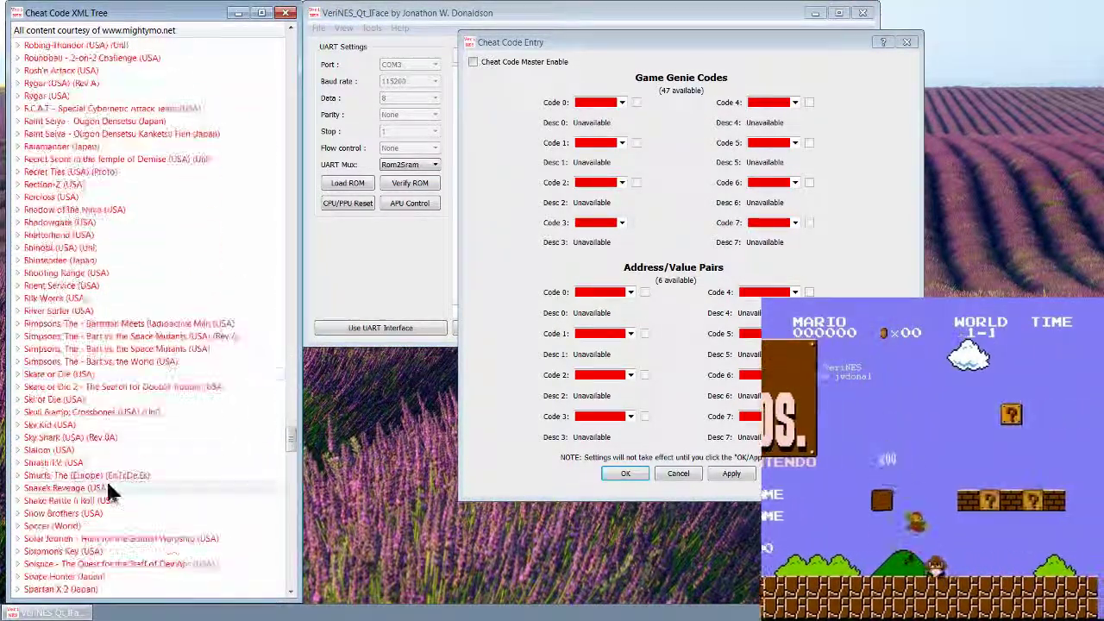
{"action": "scroll", "coordinate": [111, 492], "scroll_direction": "down", "scroll_amount": 13}
{"action": "double_click", "coordinate": [111, 492]}
{"action": "scroll", "coordinate": [104, 490], "scroll_direction": "down", "scroll_amount": 8}
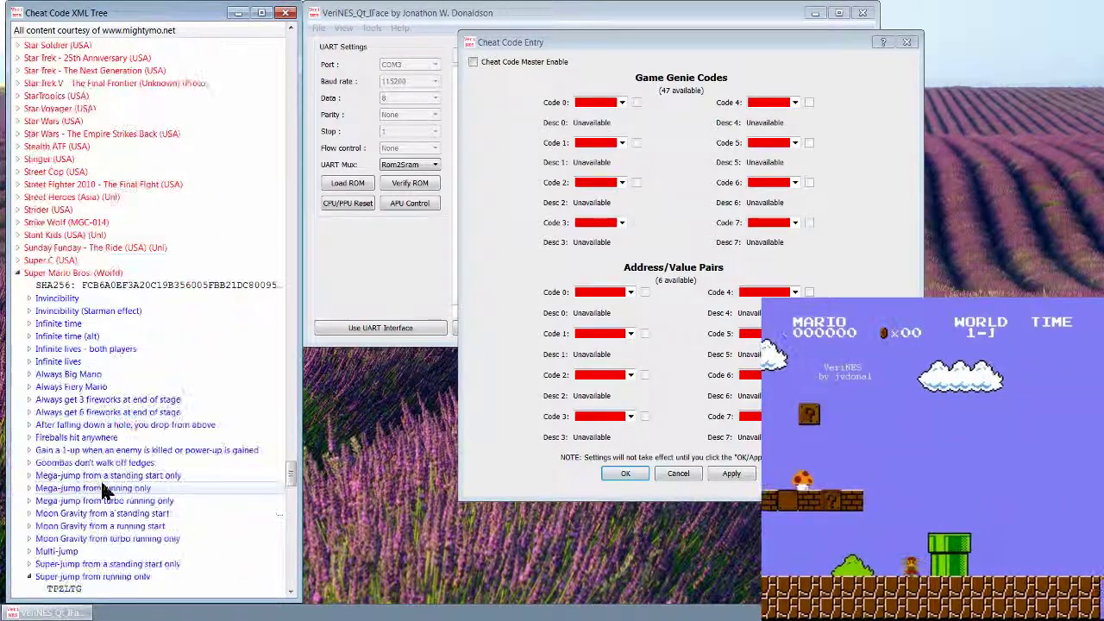
{"action": "scroll", "coordinate": [104, 490], "scroll_direction": "down", "scroll_amount": 10}
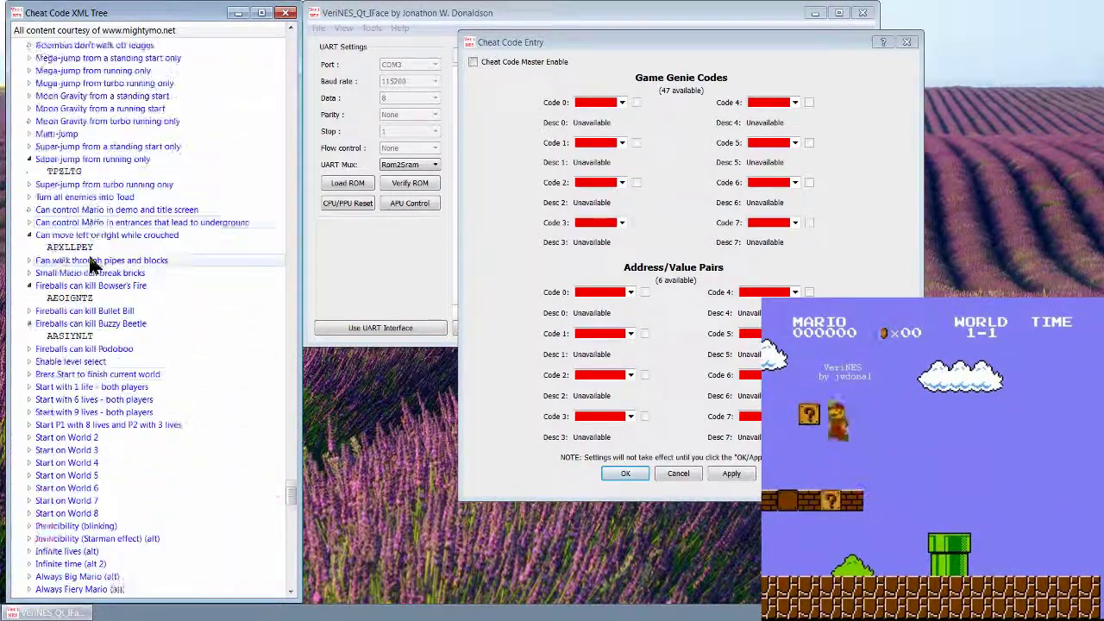
Set Address/Value Pairs Code 0 to 079E?06, the Invincibility (blinking) cheat.
{"action": "left_click", "coordinate": [633, 293]}
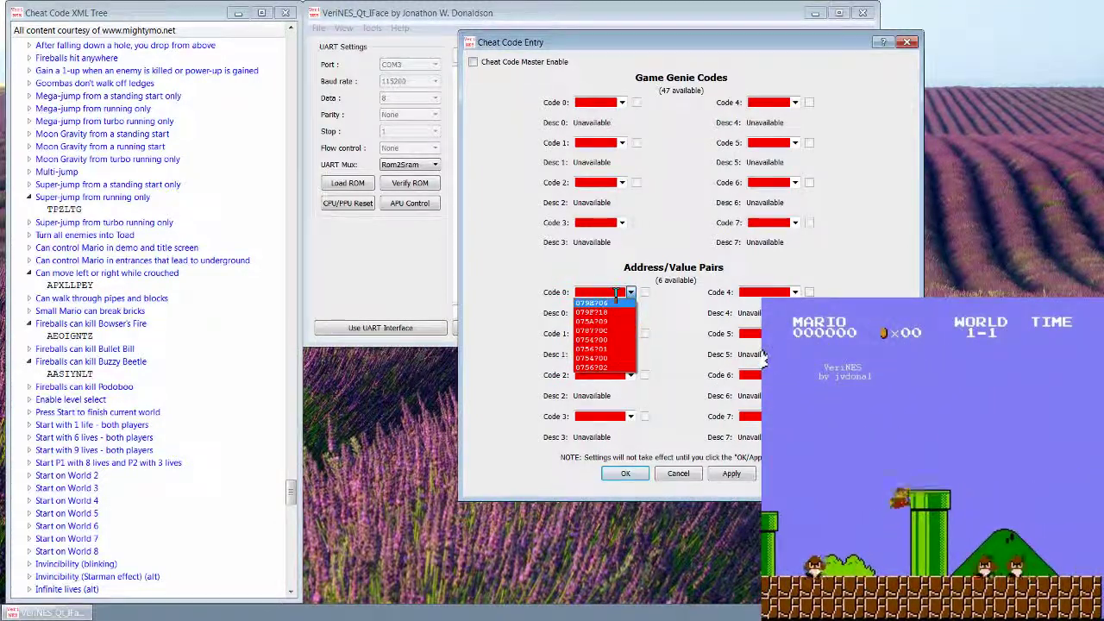
{"action": "left_click", "coordinate": [616, 294]}
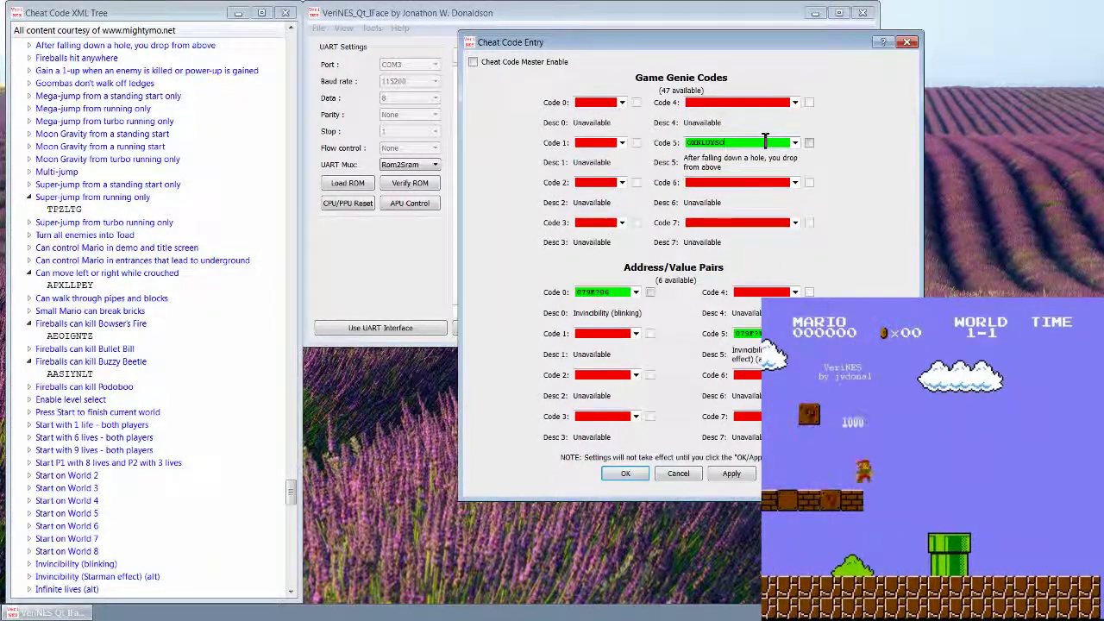
Enable Game Genie Code 5 for dropping from above after falling down a hole, and set Code 2 to the Always Fiery Mario code.
{"action": "left_click", "coordinate": [810, 143]}
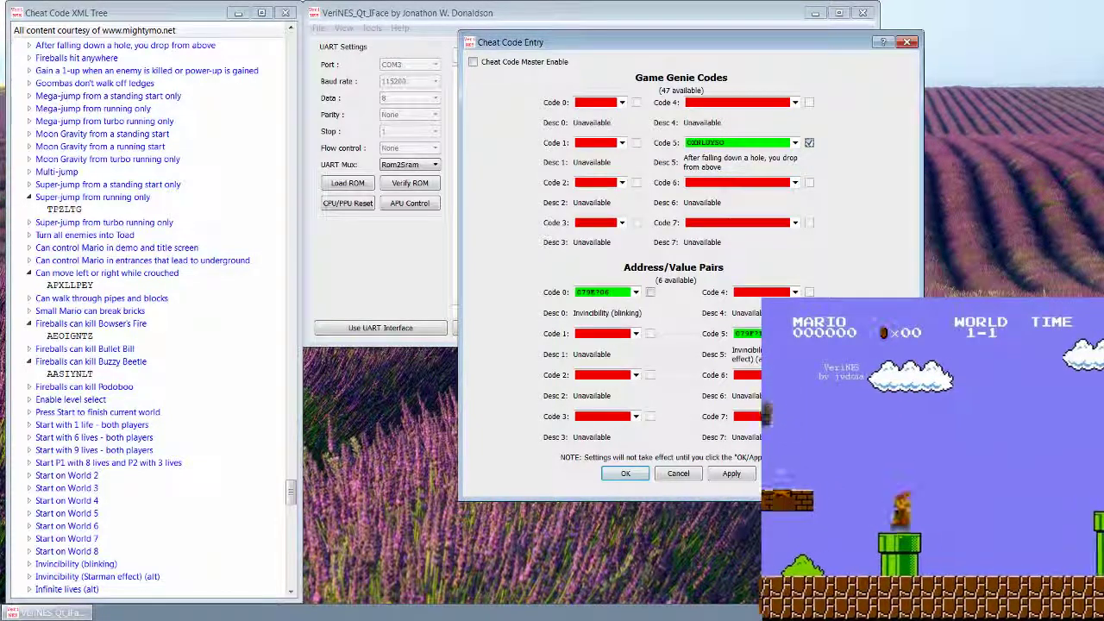
{"action": "left_click", "coordinate": [606, 182]}
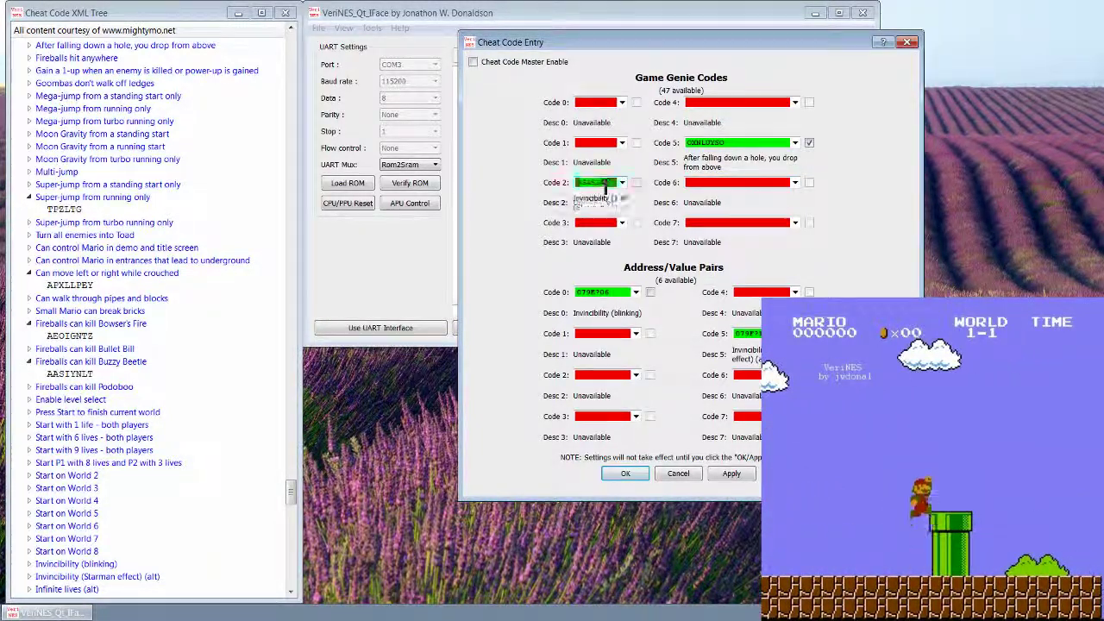
{"action": "scroll", "coordinate": [606, 183], "scroll_direction": "down", "scroll_amount": 1}
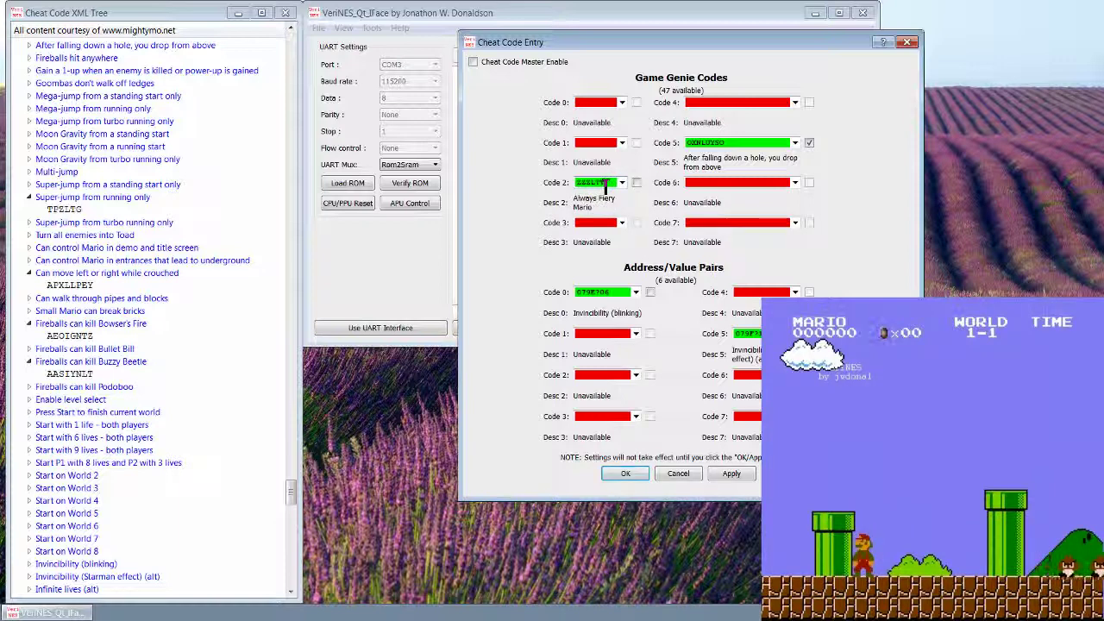
Cycle Game Genie Code 2 through the available cheats and set it to AASIYNLT, Fireballs can kill Buzzy Beetle.
{"action": "scroll", "coordinate": [607, 189], "scroll_direction": "down", "scroll_amount": 1}
{"action": "scroll", "coordinate": [606, 184], "scroll_direction": "down", "scroll_amount": 1}
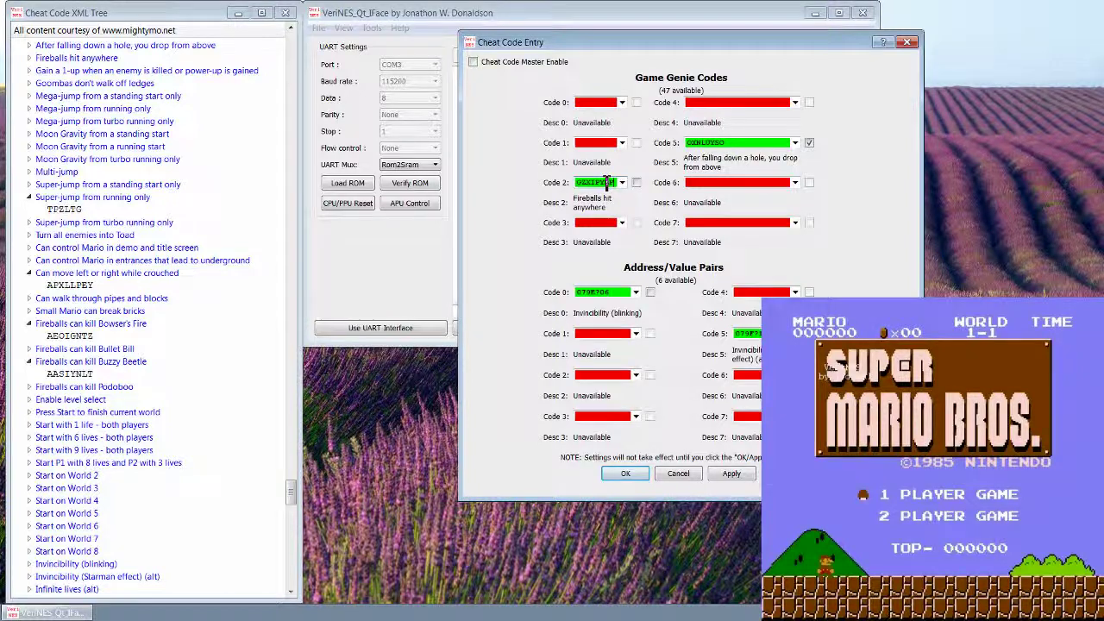
{"action": "scroll", "coordinate": [607, 183], "scroll_direction": "down", "scroll_amount": 1}
{"action": "scroll", "coordinate": [610, 177], "scroll_direction": "down", "scroll_amount": 1}
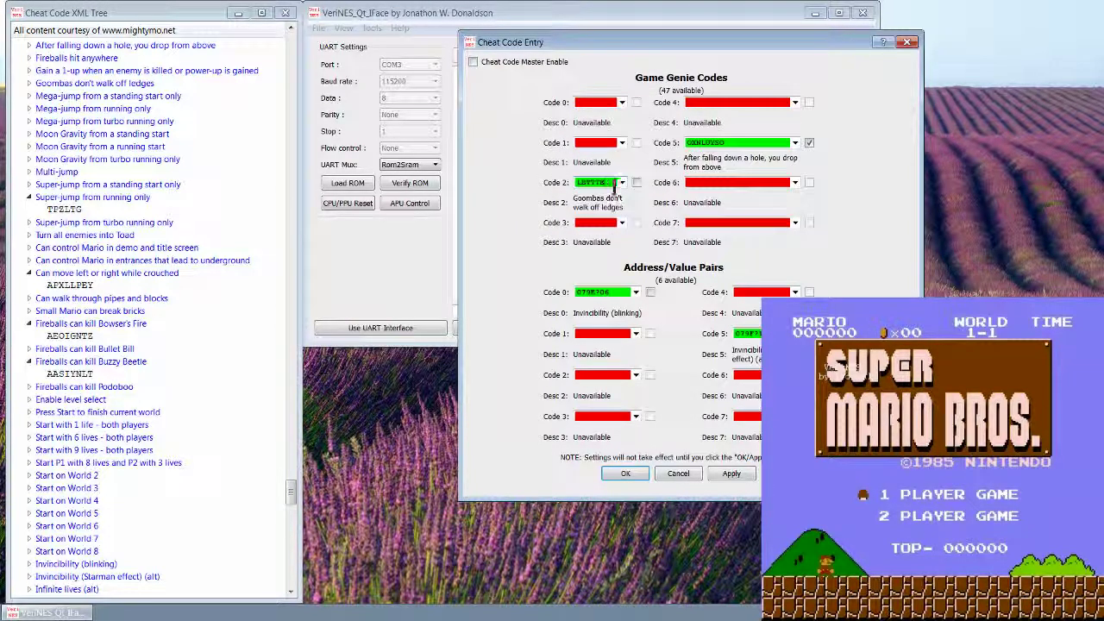
{"action": "scroll", "coordinate": [615, 182], "scroll_direction": "down", "scroll_amount": 1}
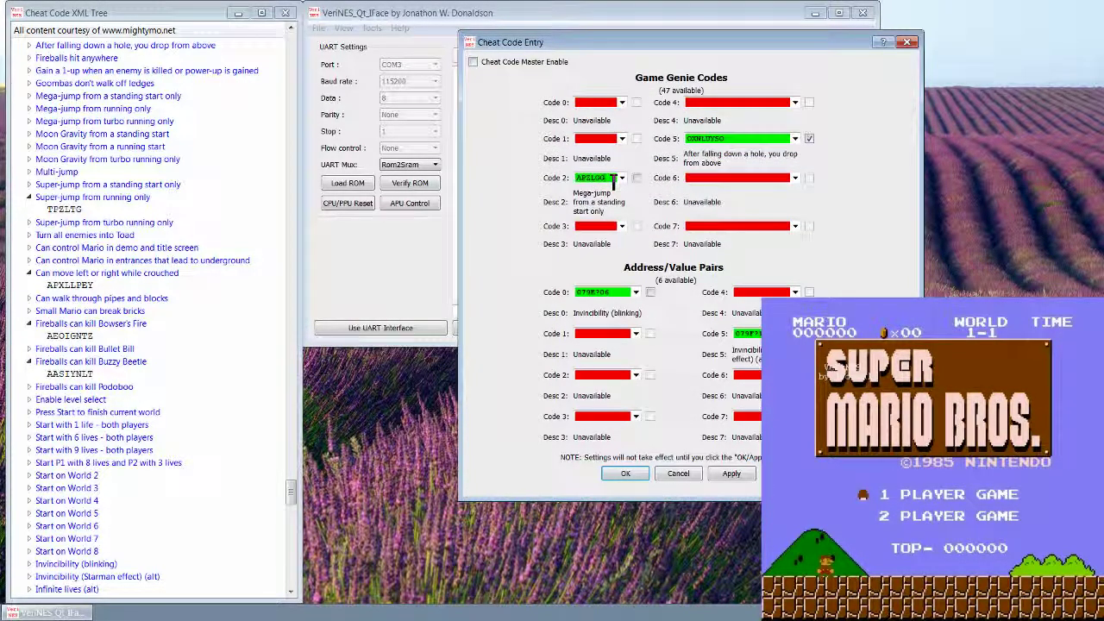
{"action": "scroll", "coordinate": [614, 178], "scroll_direction": "down", "scroll_amount": 6}
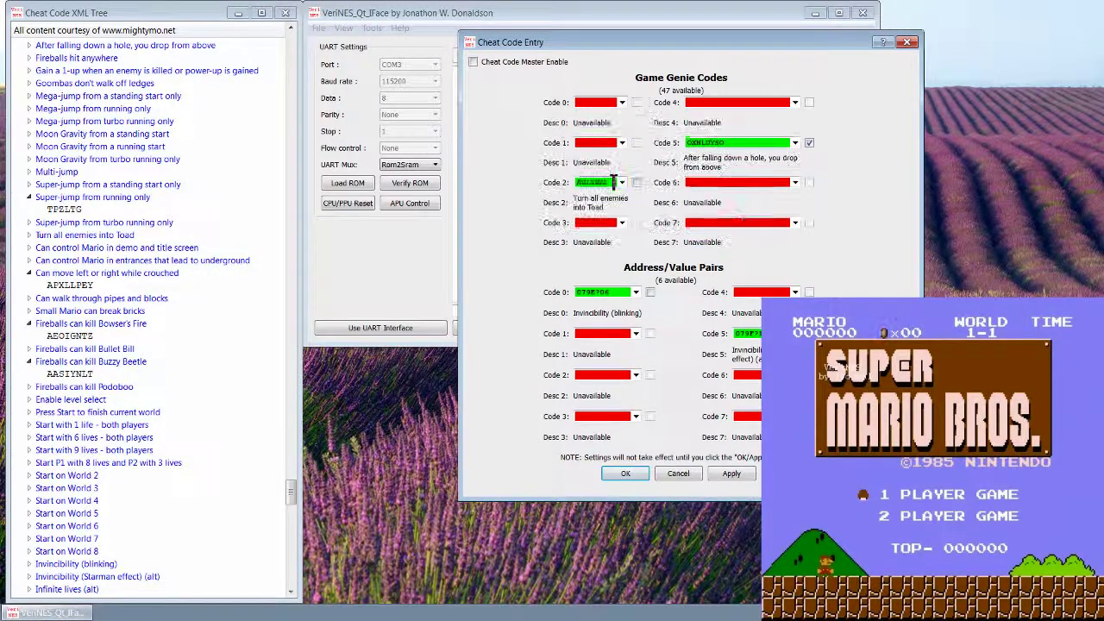
{"action": "scroll", "coordinate": [615, 178], "scroll_direction": "down", "scroll_amount": 5}
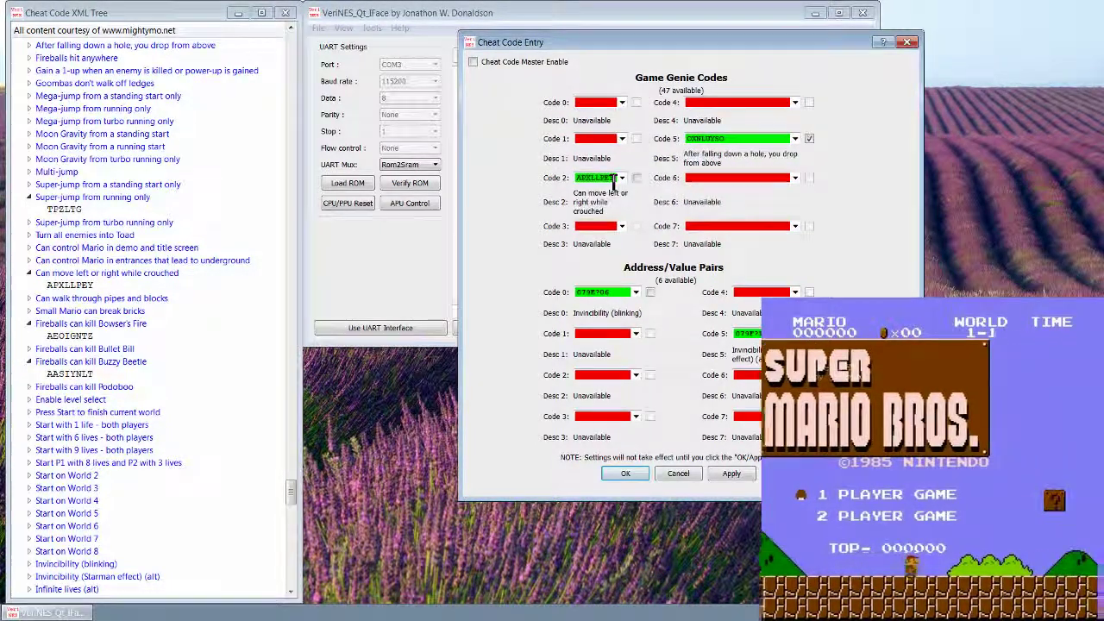
{"action": "scroll", "coordinate": [614, 178], "scroll_direction": "down", "scroll_amount": 5}
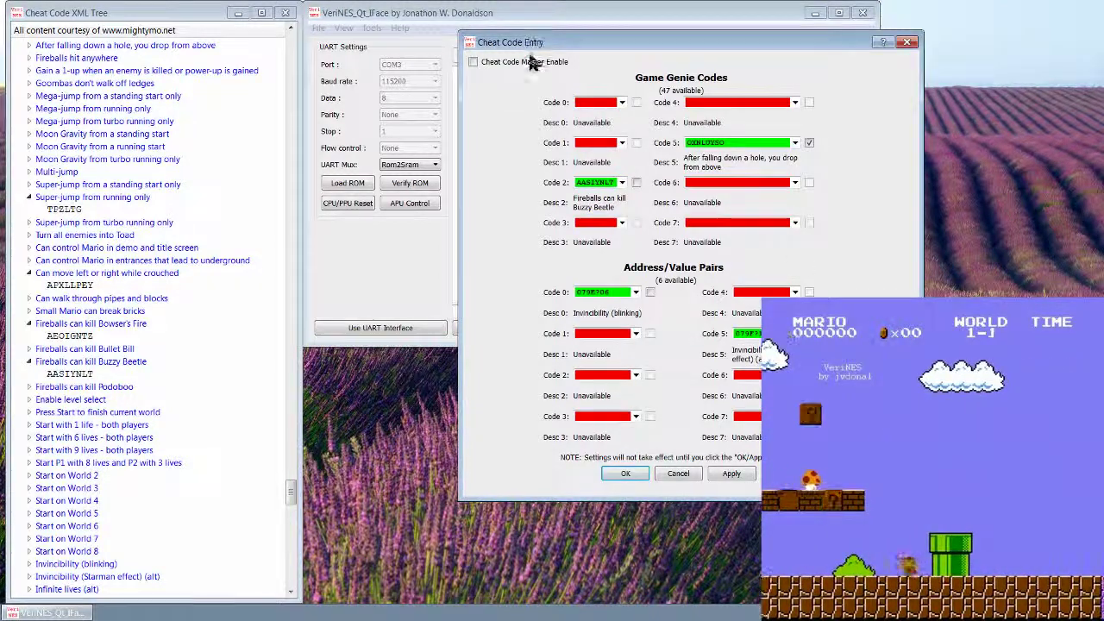
Turn on Cheat Code Master Enable, apply the cheat settings, and move the Cheat Code Entry window to uncover Control and Status.
{"action": "left_click", "coordinate": [528, 62]}
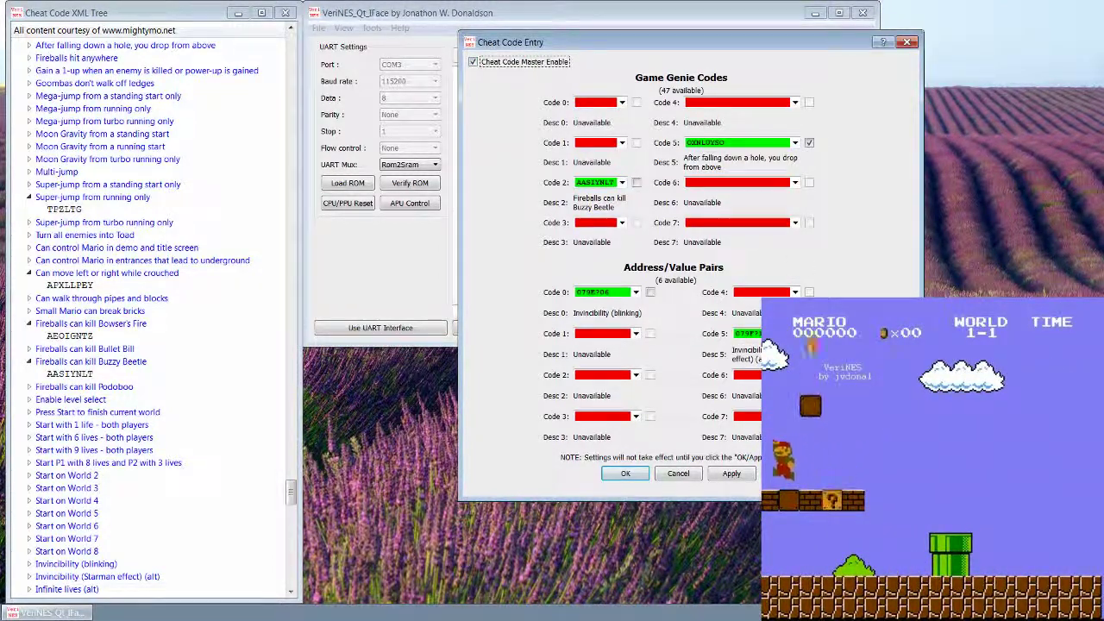
{"action": "left_click", "coordinate": [730, 476]}
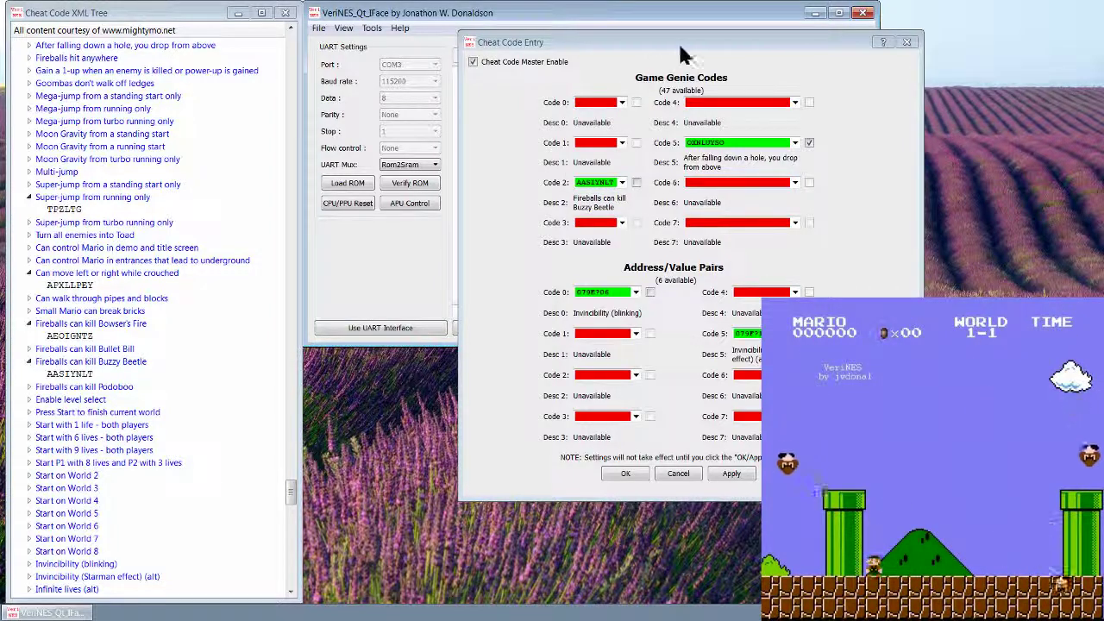
{"action": "left_click_drag", "start_coordinate": [684, 53], "coordinate": [519, 52]}
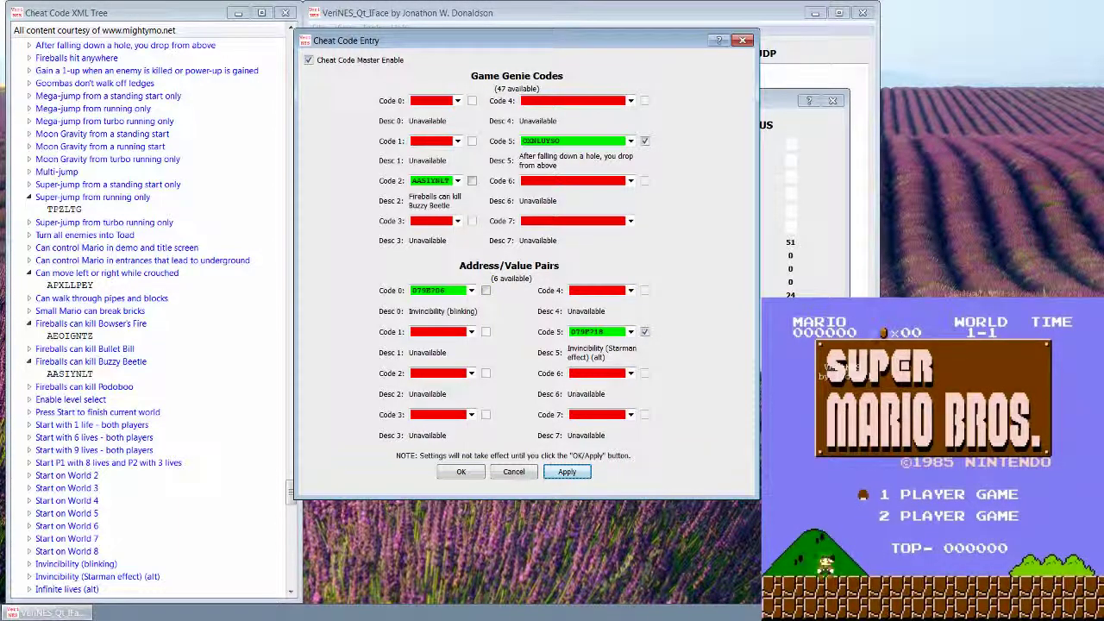
Start a one-player game and move Mario back and forth through World 1-1 to test the enabled cheats.
{"action": "key", "text": "Return"}
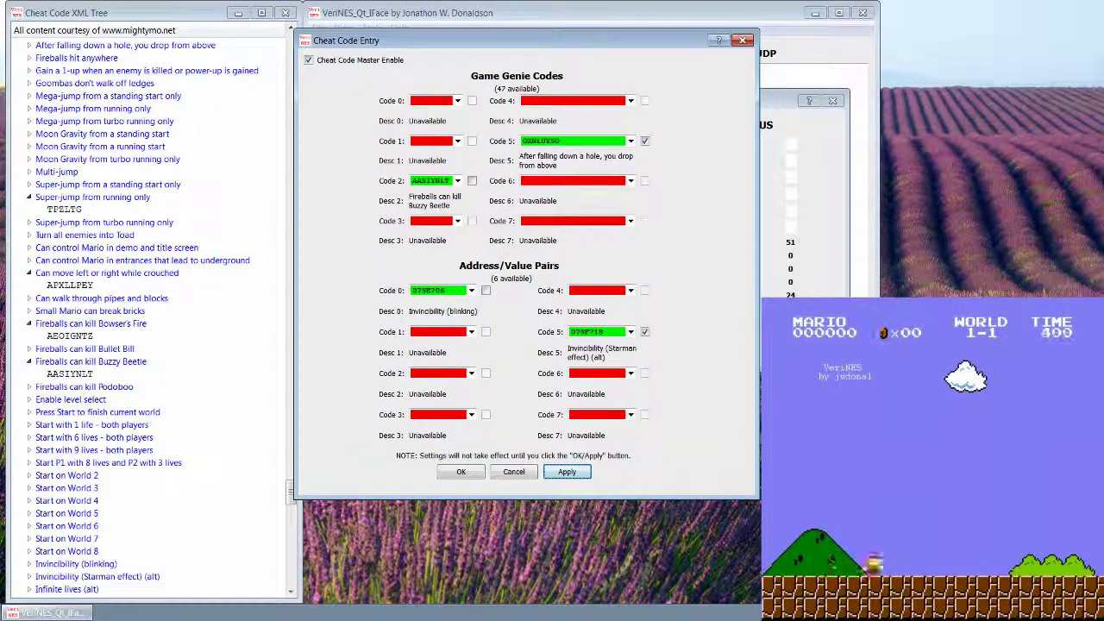
{"action": "key", "text": "Right"}
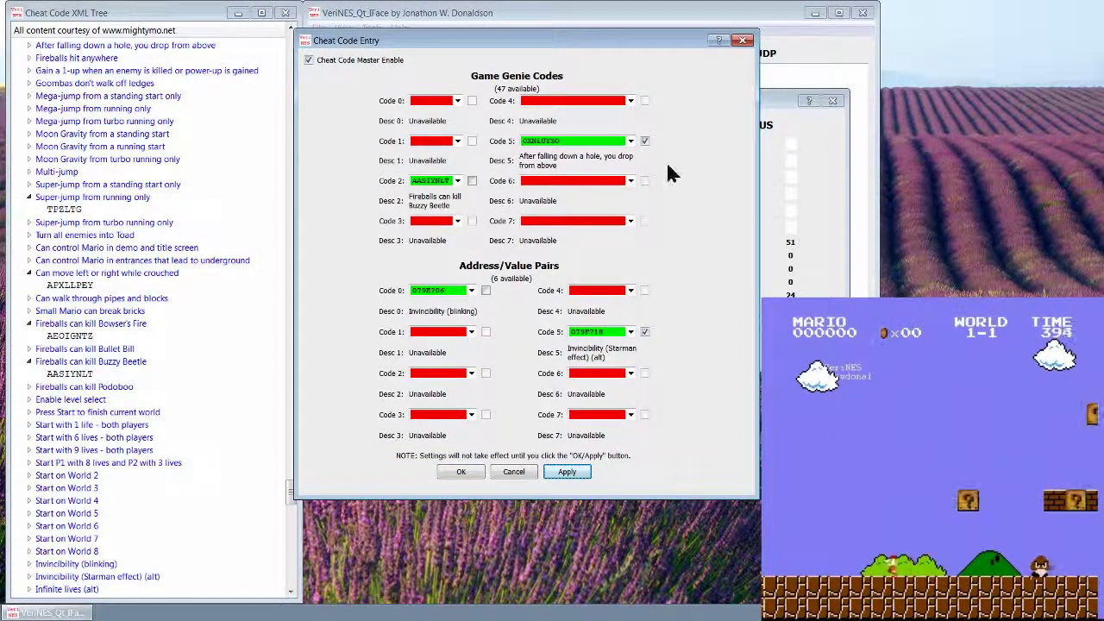
{"action": "key", "text": "Left"}
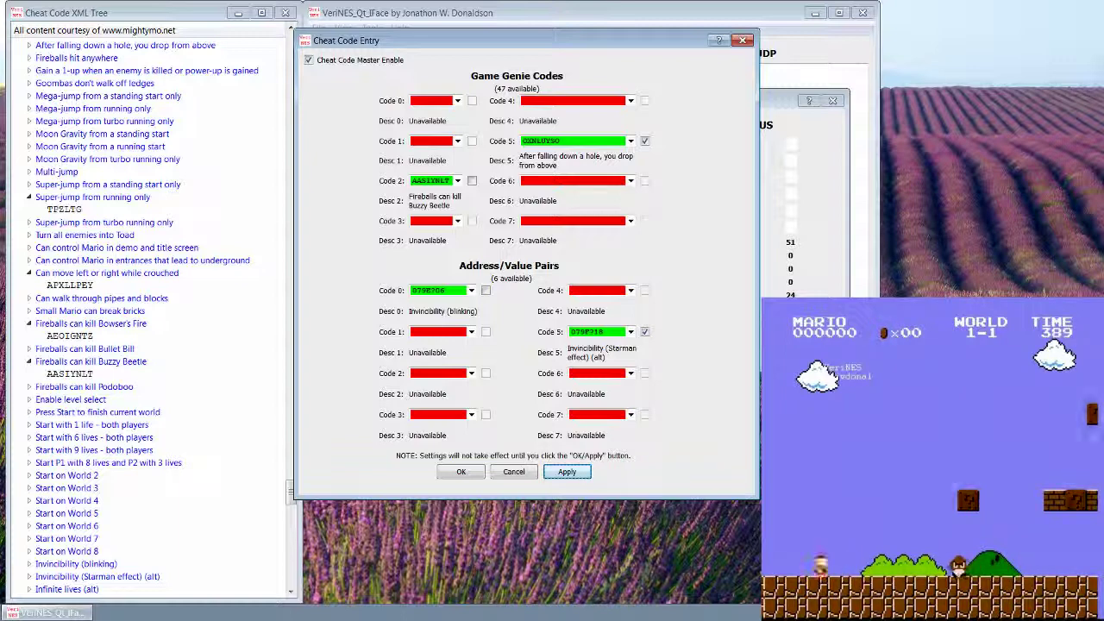
{"action": "key", "text": "Right"}
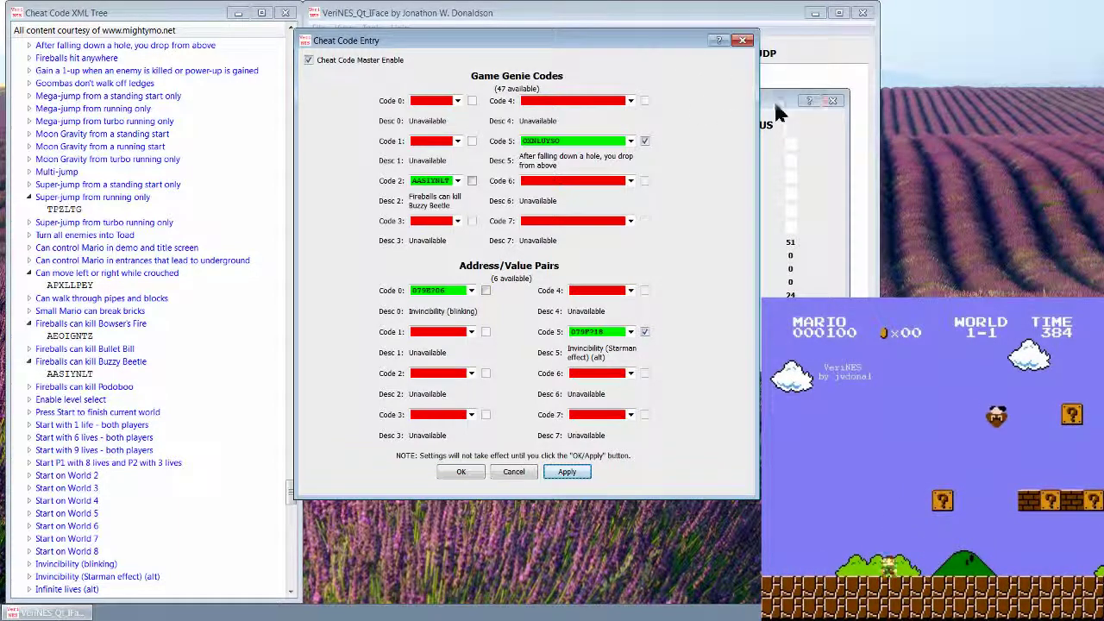
Lower the codec volume to 80% in the Control and Status window.
{"action": "left_click", "coordinate": [771, 109]}
{"action": "left_click", "coordinate": [604, 221]}
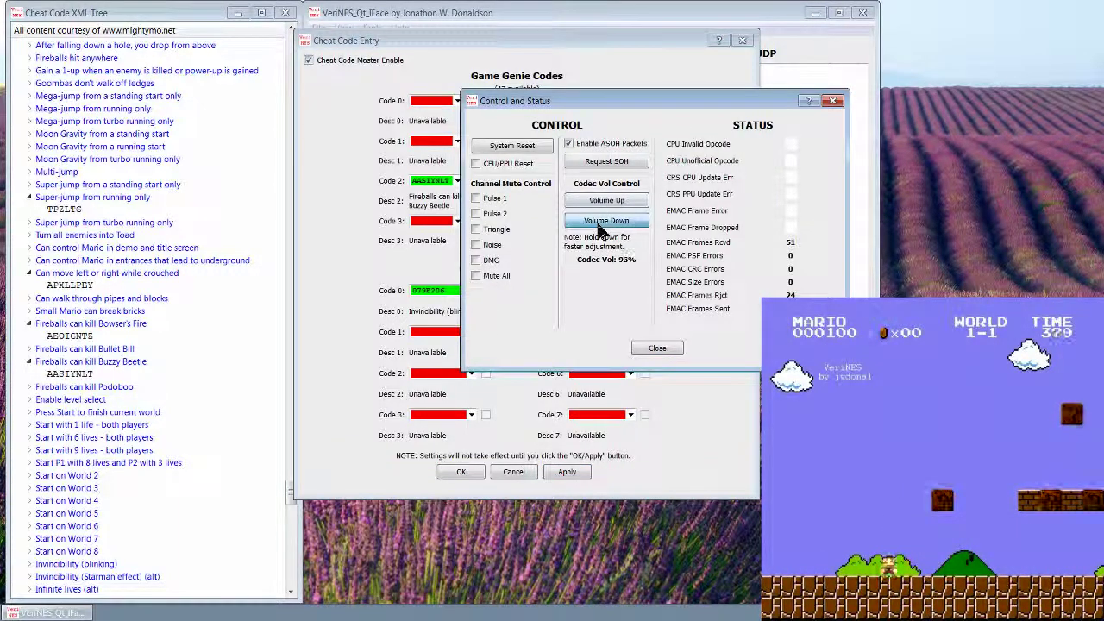
{"action": "left_click", "coordinate": [602, 221]}
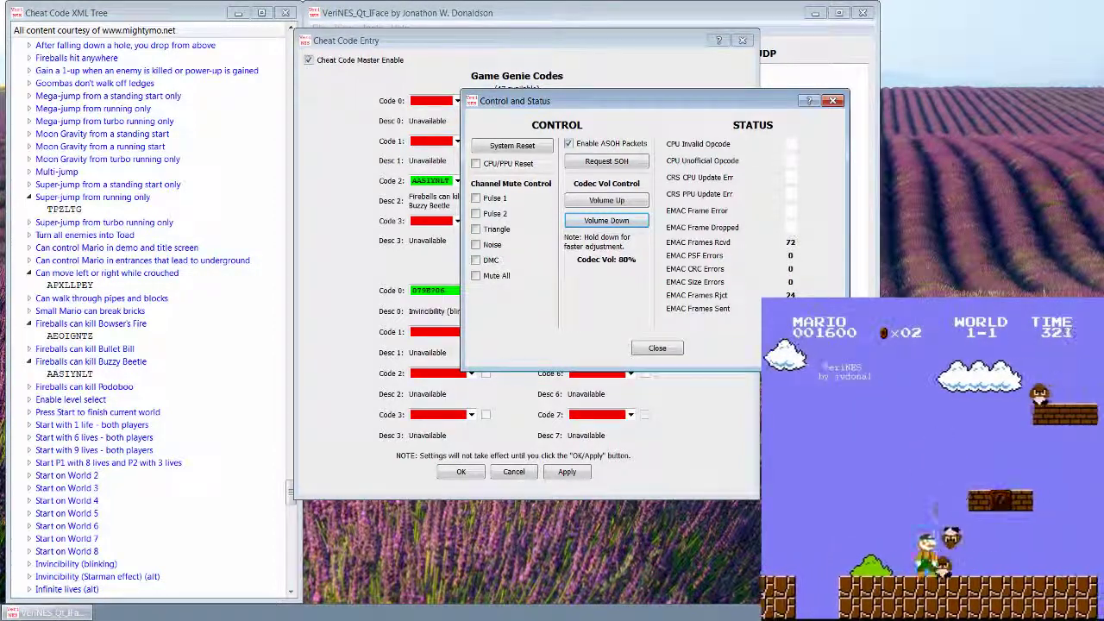
Disable Game Genie Code 5, apply the change, and move Mario back into the hole to test it.
{"action": "left_click", "coordinate": [528, 69]}
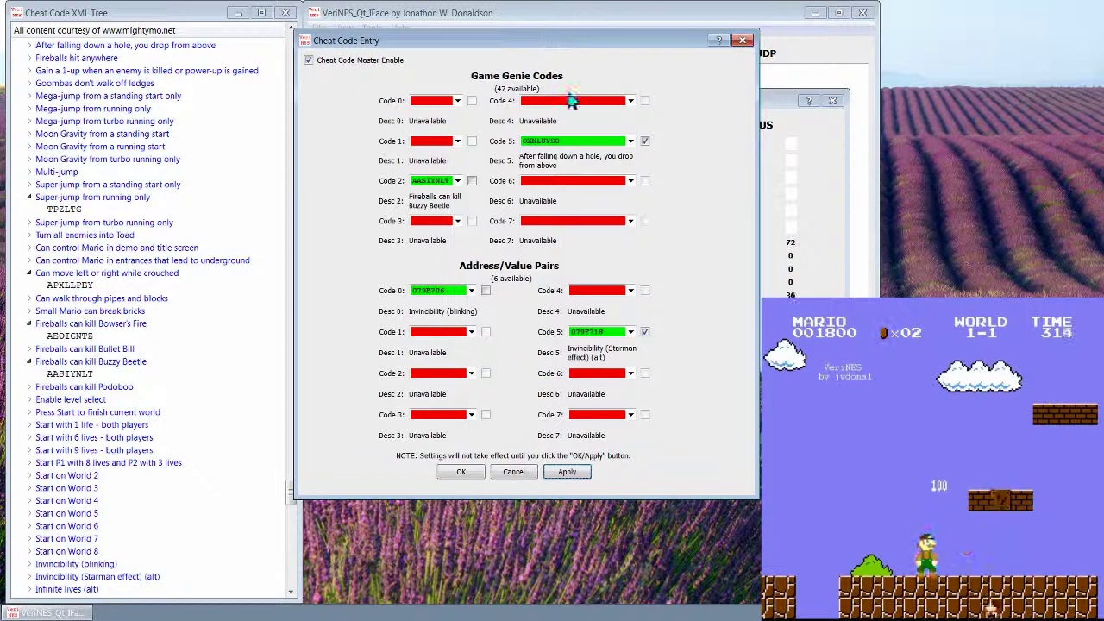
{"action": "left_click", "coordinate": [645, 142]}
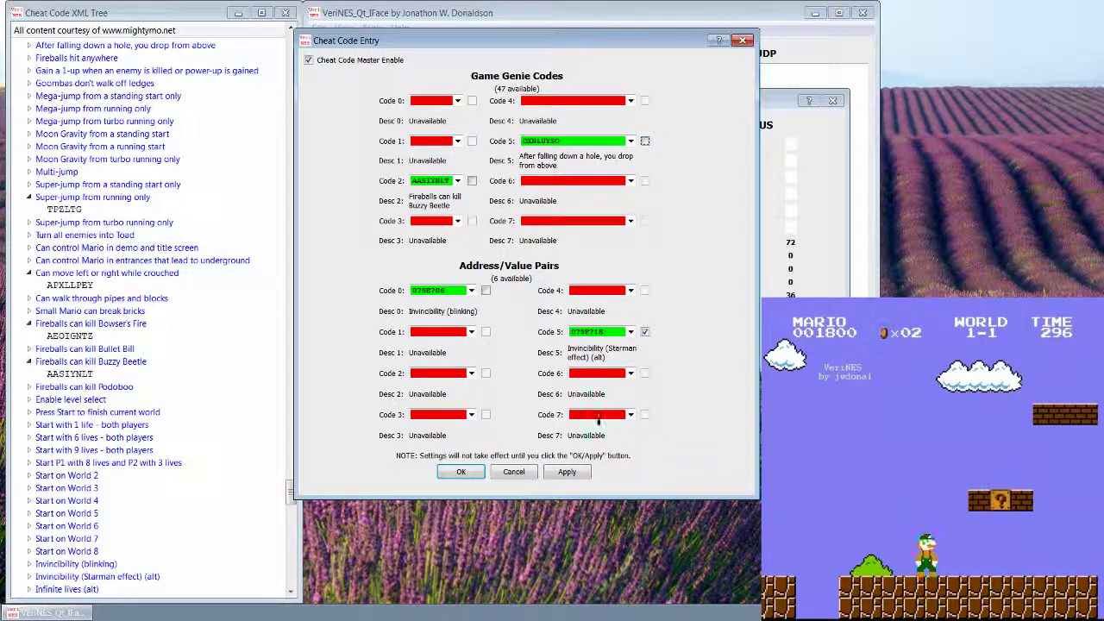
{"action": "left_click", "coordinate": [567, 472]}
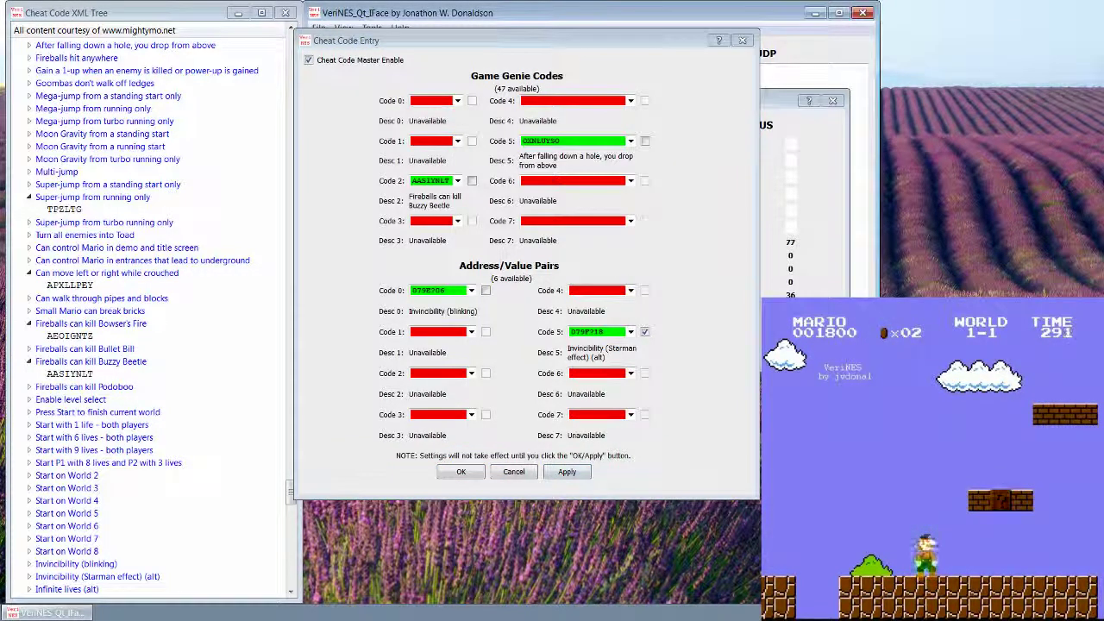
{"action": "key", "text": "Left"}
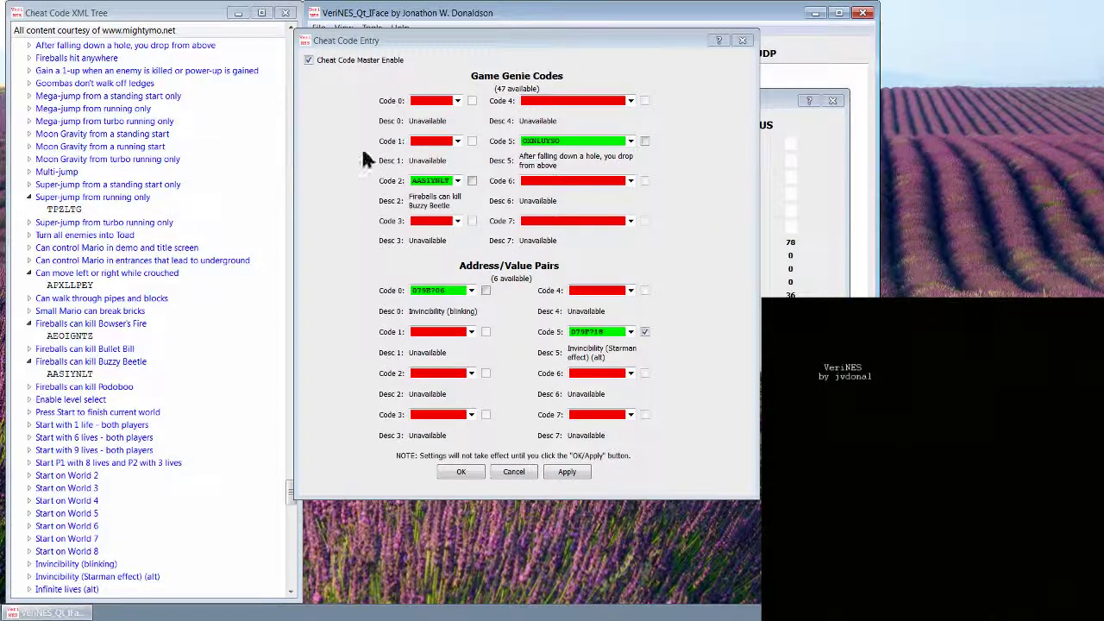
Set Game Genie Code 0 to the Invincibility (1 of 2) cheat and Code 7 to SXIOPO.
{"action": "left_click", "coordinate": [434, 101]}
{"action": "left_click", "coordinate": [434, 101]}
{"action": "left_click", "coordinate": [600, 221]}
{"action": "scroll", "coordinate": [595, 222], "scroll_direction": "down", "scroll_amount": 10}
{"action": "left_click", "coordinate": [586, 222]}
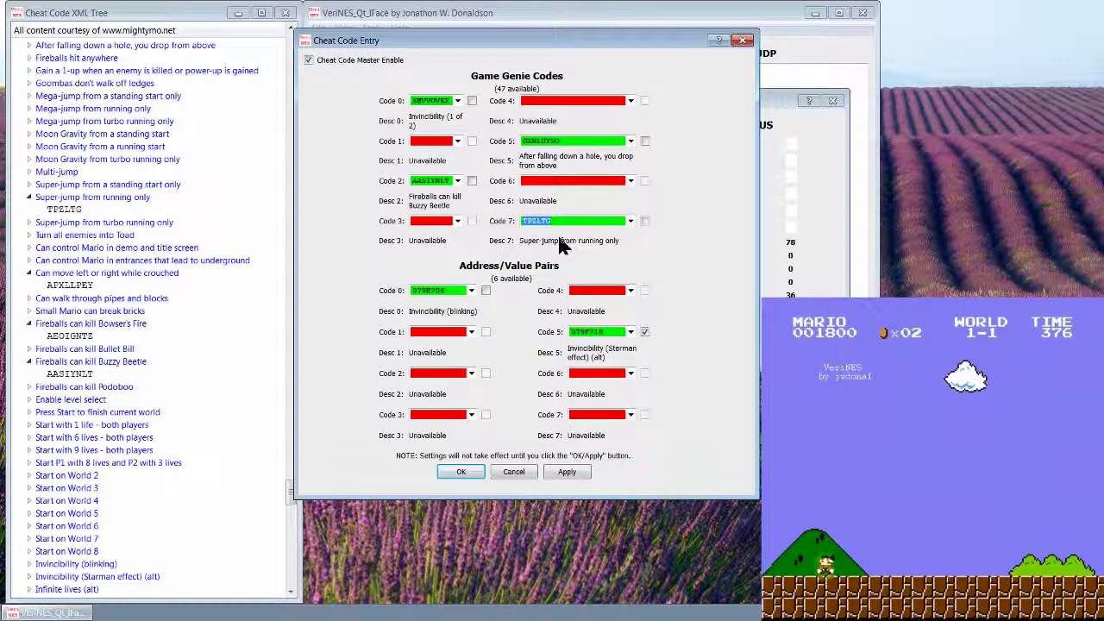
{"action": "type", "text": "sxIOPO"}
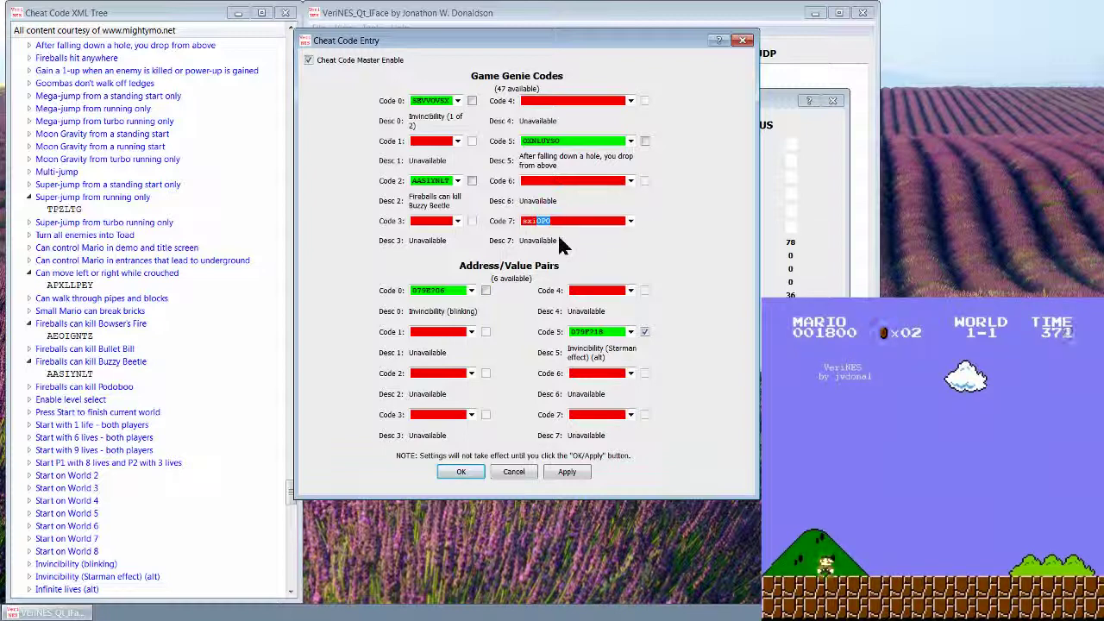
{"action": "key", "text": "Tab"}
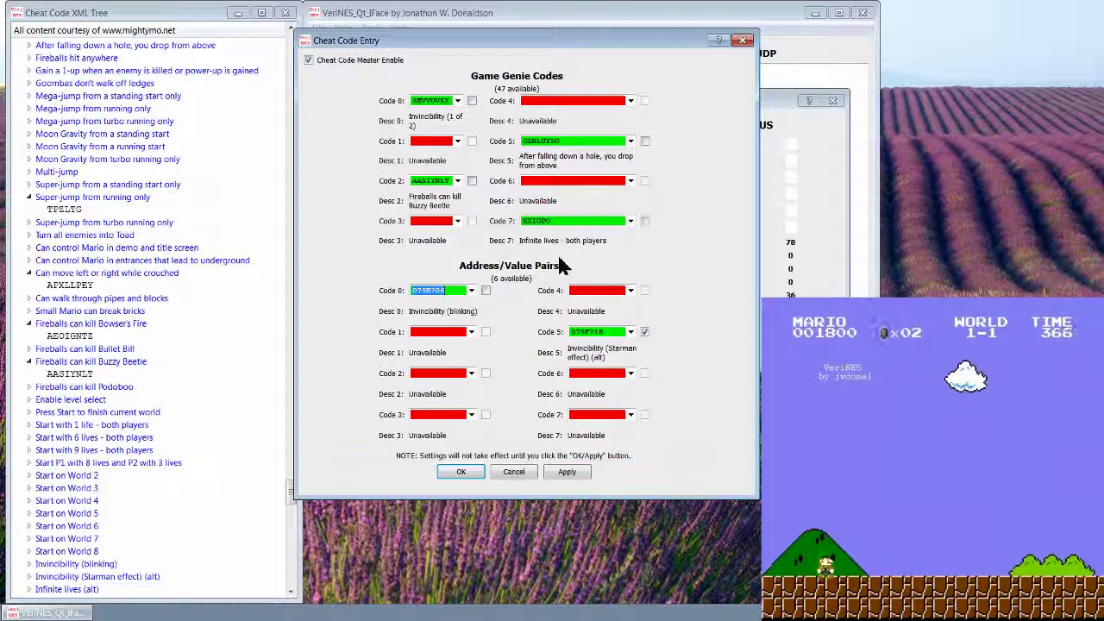
Enable Game Genie Code 7 for infinite lives, apply the settings, and run Mario forward through World 1-1.
{"action": "left_click", "coordinate": [644, 221]}
{"action": "left_click", "coordinate": [569, 474]}
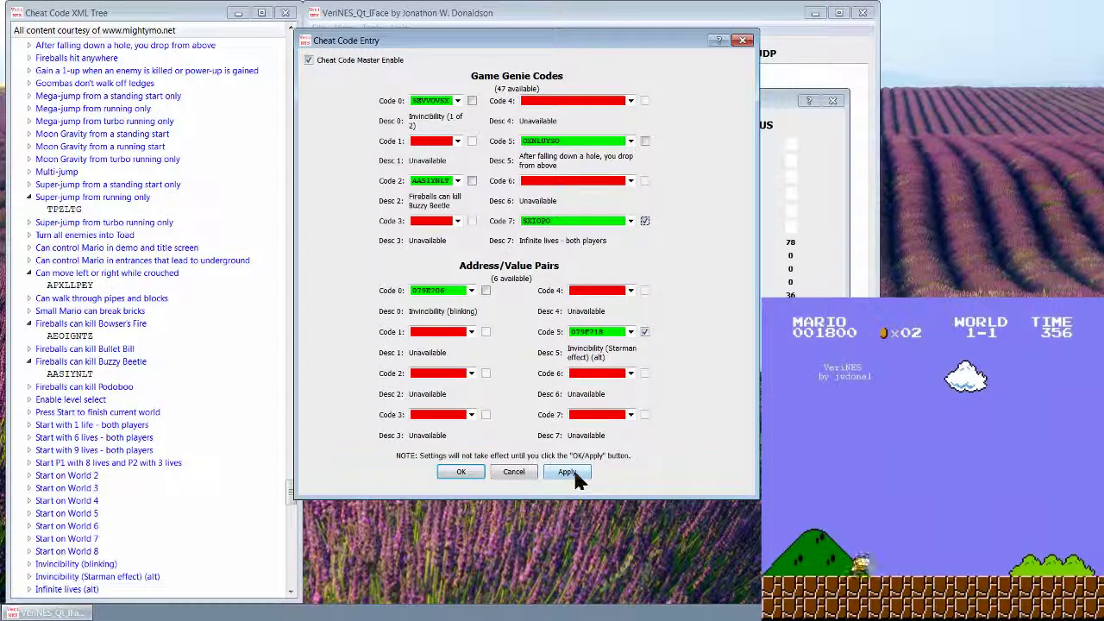
{"action": "left_click", "coordinate": [567, 475]}
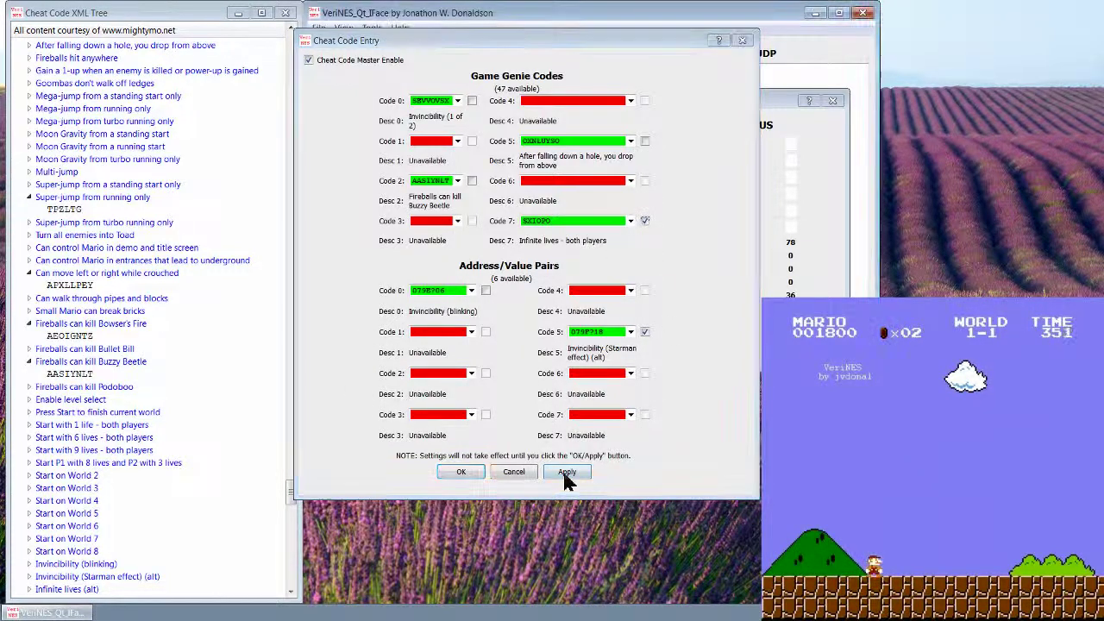
{"action": "key", "text": "Right"}
{"action": "key", "text": "Right"}
{"action": "key", "text": "x"}
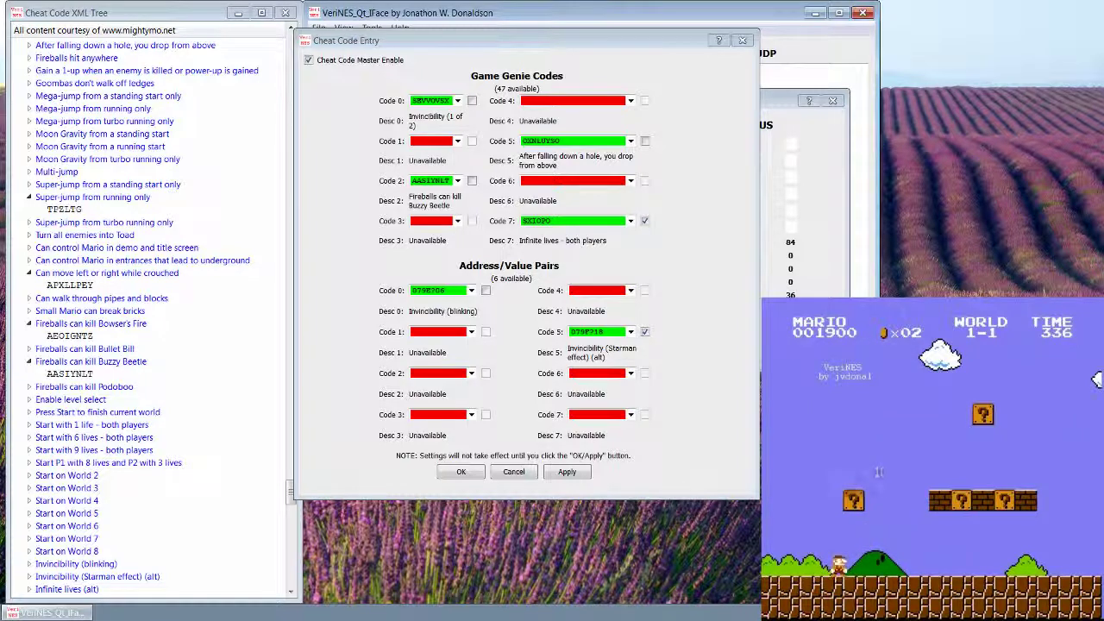
Disable Address/Value Pairs Code 5, apply the change, and run Mario forward to test losing a life.
{"action": "left_click", "coordinate": [644, 332]}
{"action": "left_click", "coordinate": [566, 471]}
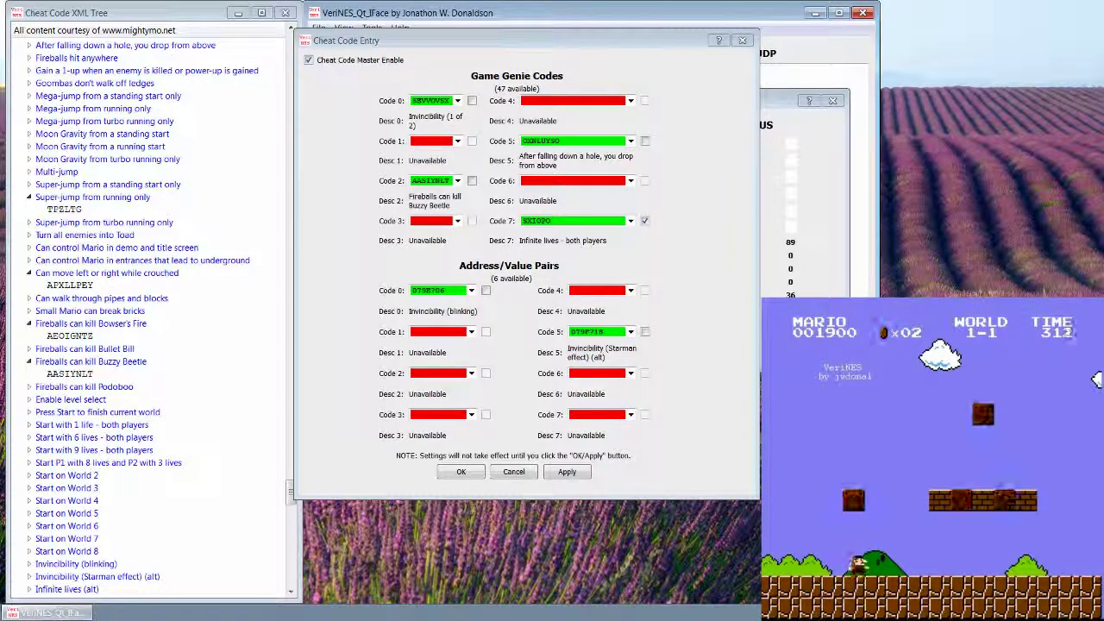
{"action": "key", "text": "Right"}
{"action": "key", "text": "Right"}
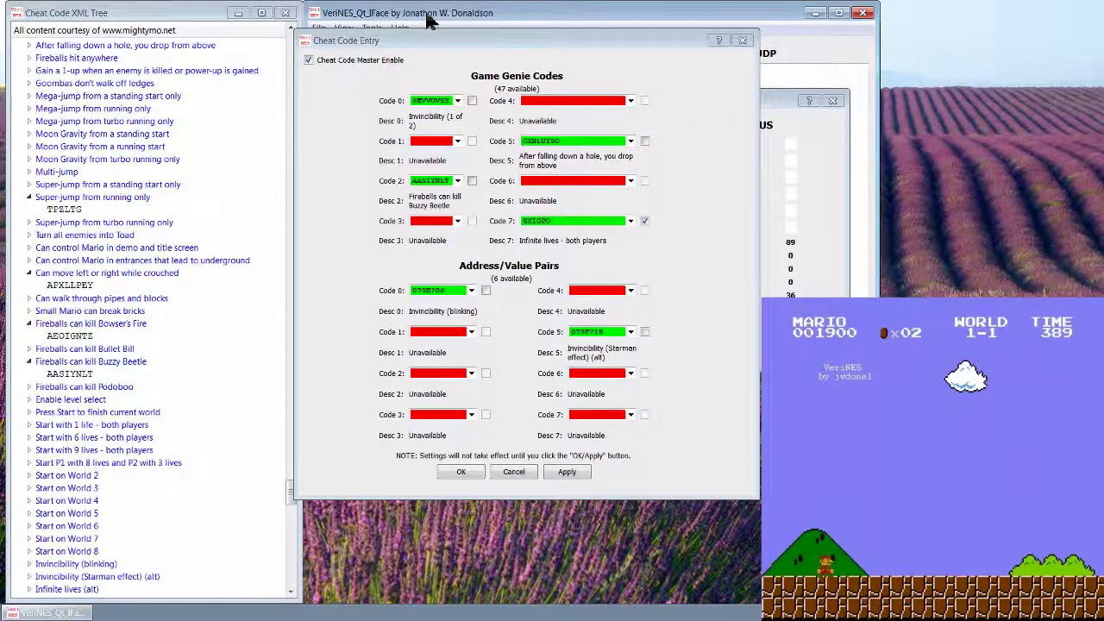
Move the Cheat Code Entry window aside, open the ROM Information window, and reposition it clear of the main window.
{"action": "left_click_drag", "start_coordinate": [427, 42], "coordinate": [277, 107]}
{"action": "left_click", "coordinate": [343, 29]}
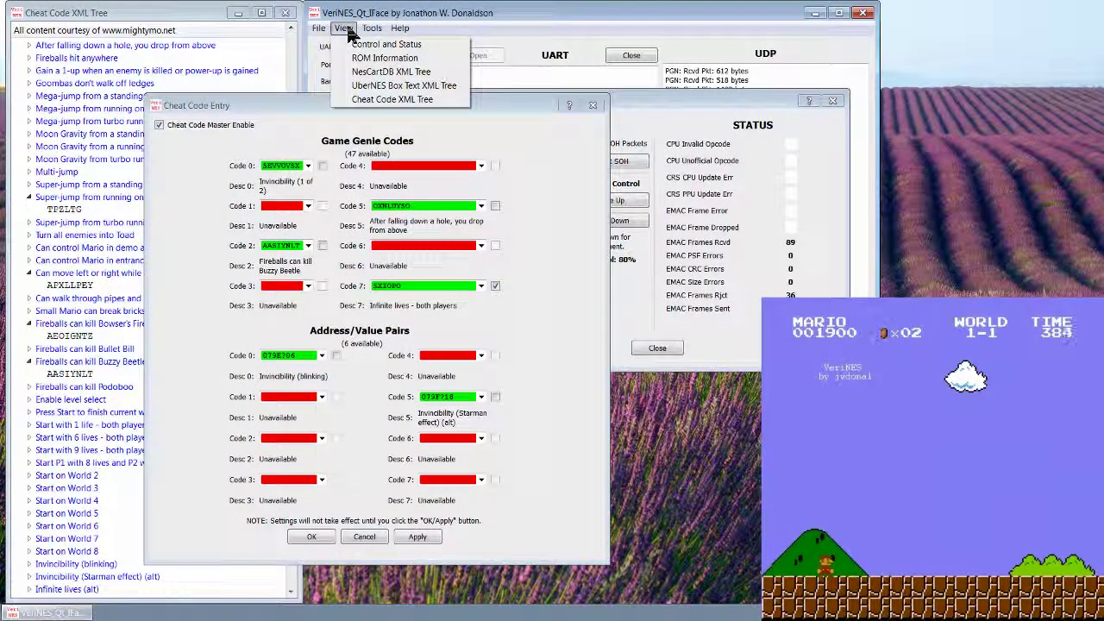
{"action": "left_click", "coordinate": [369, 59]}
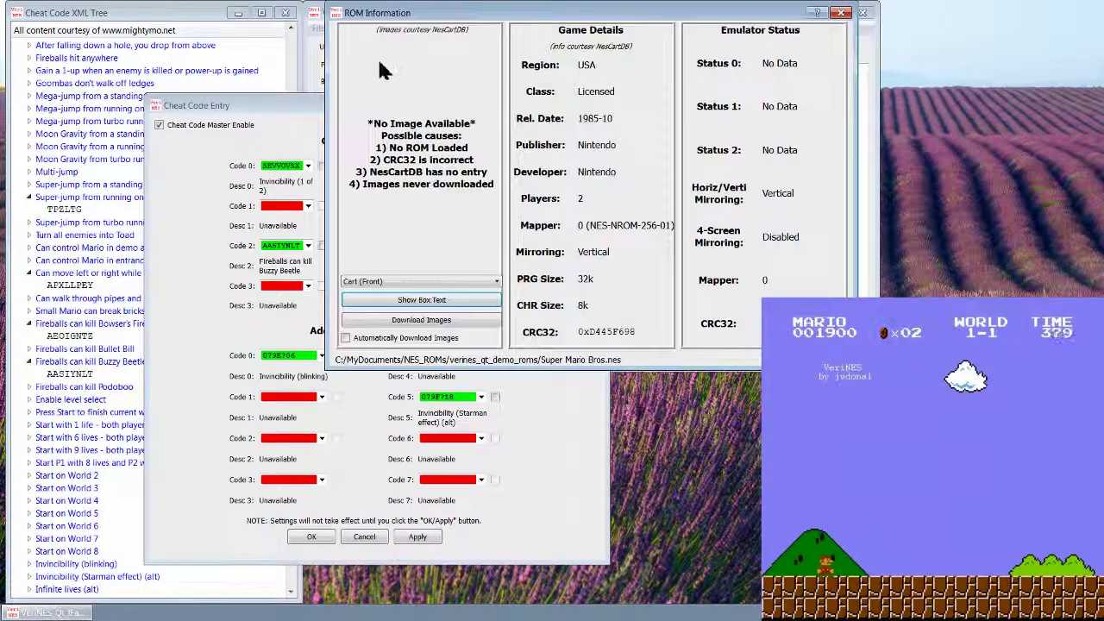
{"action": "left_click_drag", "start_coordinate": [597, 12], "coordinate": [728, 70]}
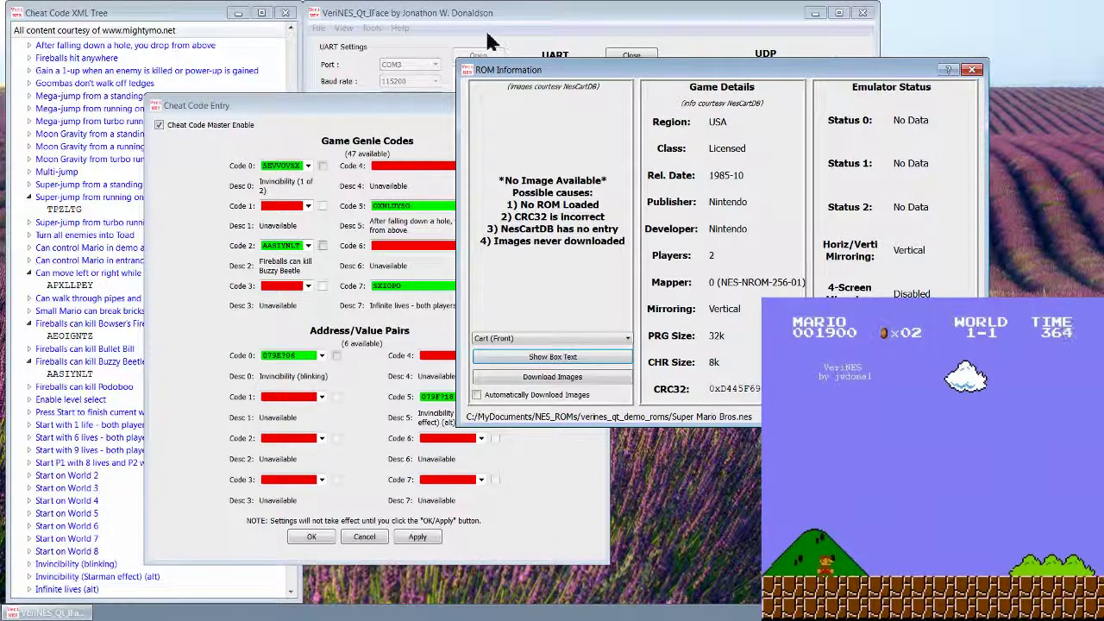
Uncover the Control and Status window, mute all sound channels, and bring ROM Information back to the front.
{"action": "left_click_drag", "start_coordinate": [545, 73], "coordinate": [537, 152]}
{"action": "left_click", "coordinate": [621, 121]}
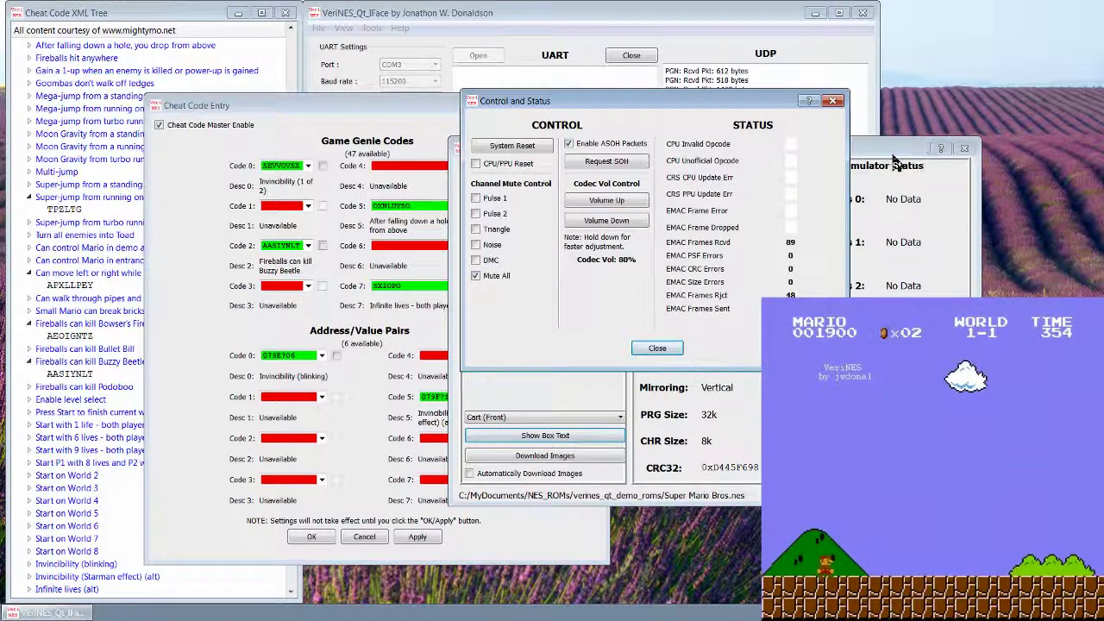
{"action": "left_click", "coordinate": [897, 164]}
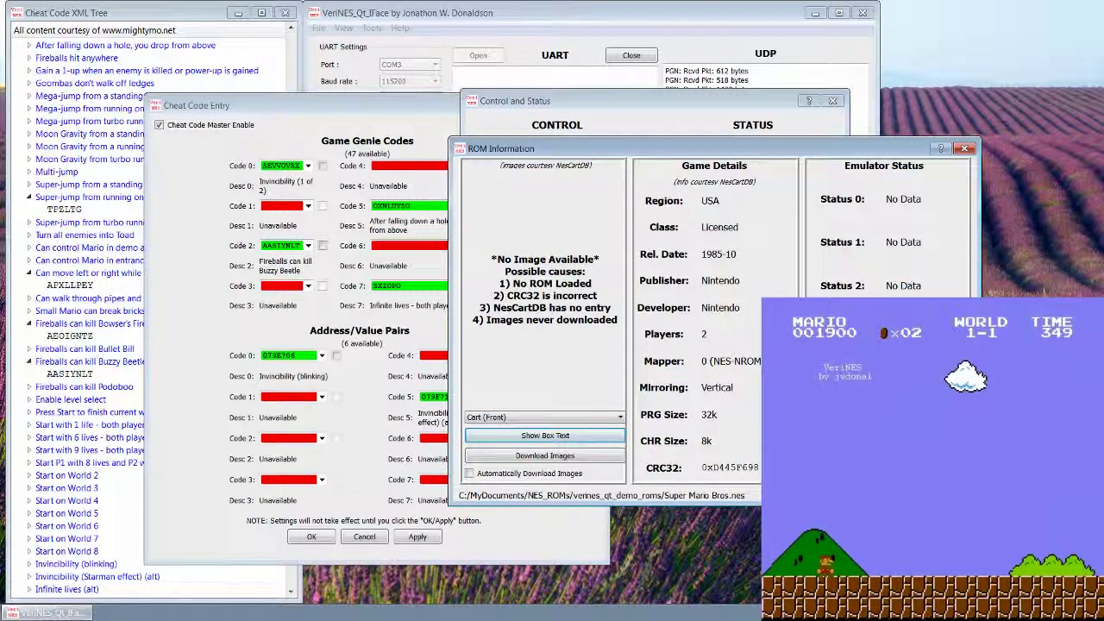
Reposition the ROM Information window to examine the Emulator Status column and image area, and review the available image types.
{"action": "left_click_drag", "start_coordinate": [678, 149], "coordinate": [341, 58]}
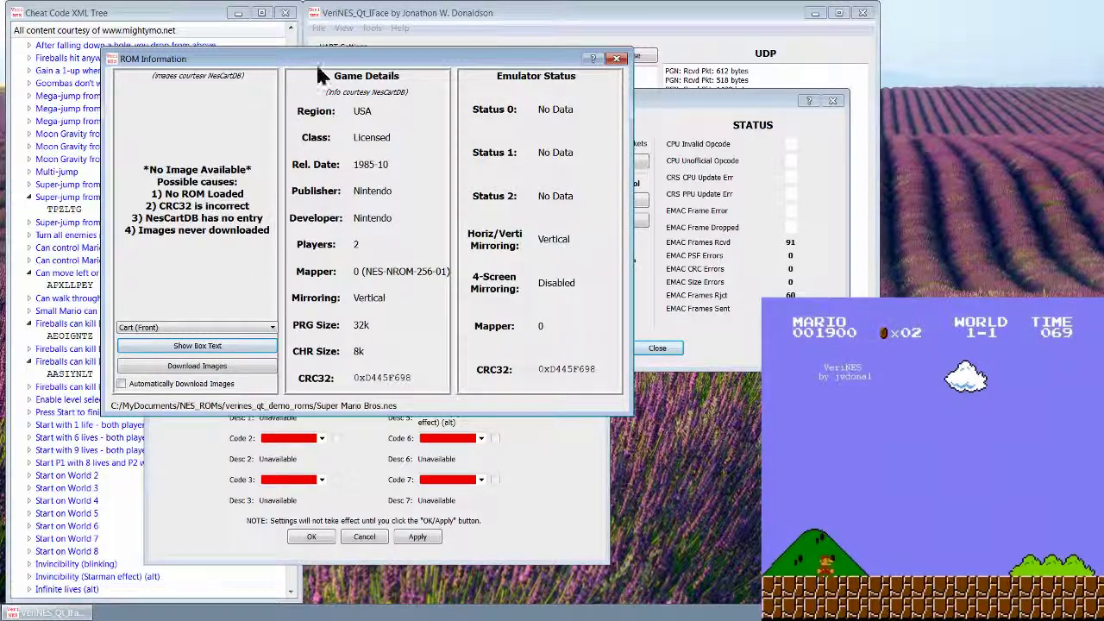
{"action": "left_click_drag", "start_coordinate": [300, 61], "coordinate": [669, 62]}
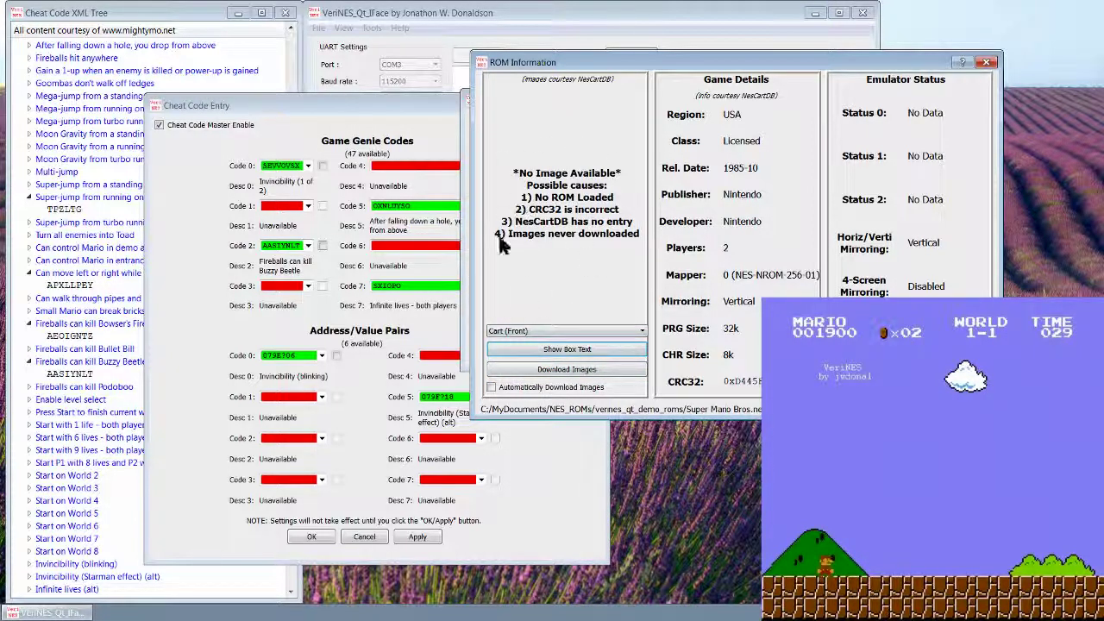
{"action": "left_click", "coordinate": [551, 332]}
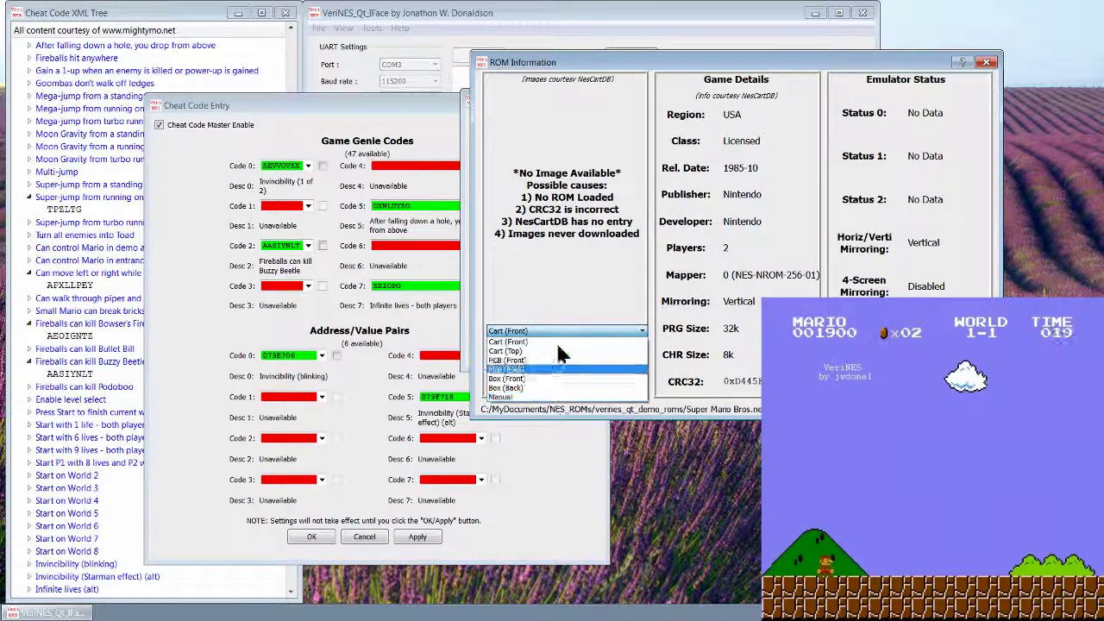
{"action": "left_click", "coordinate": [576, 237]}
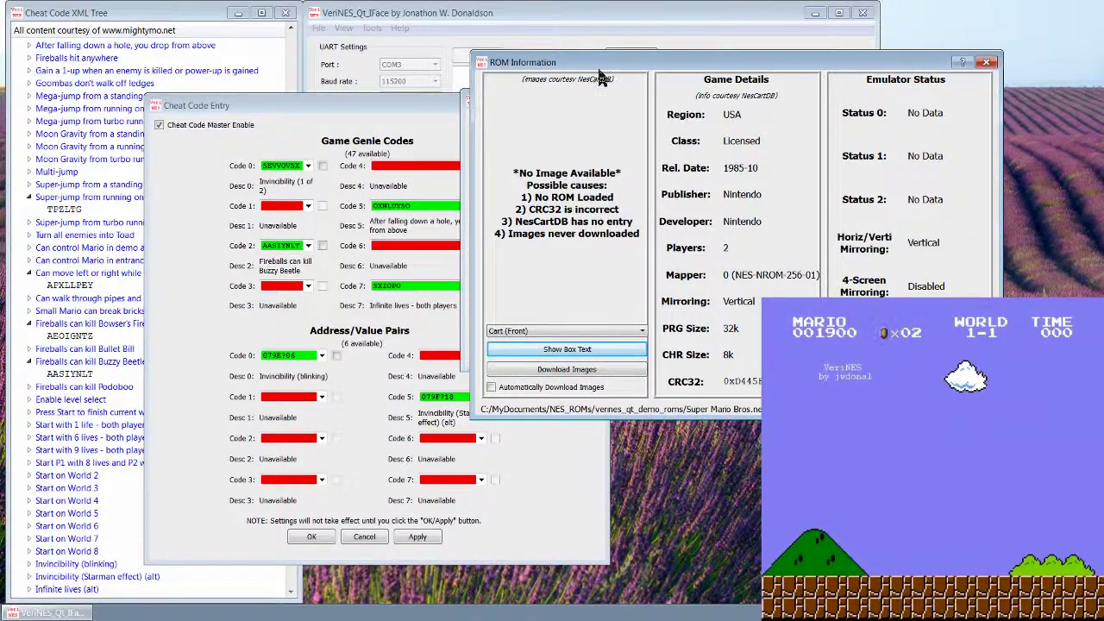
{"action": "left_click_drag", "start_coordinate": [602, 76], "coordinate": [575, 173]}
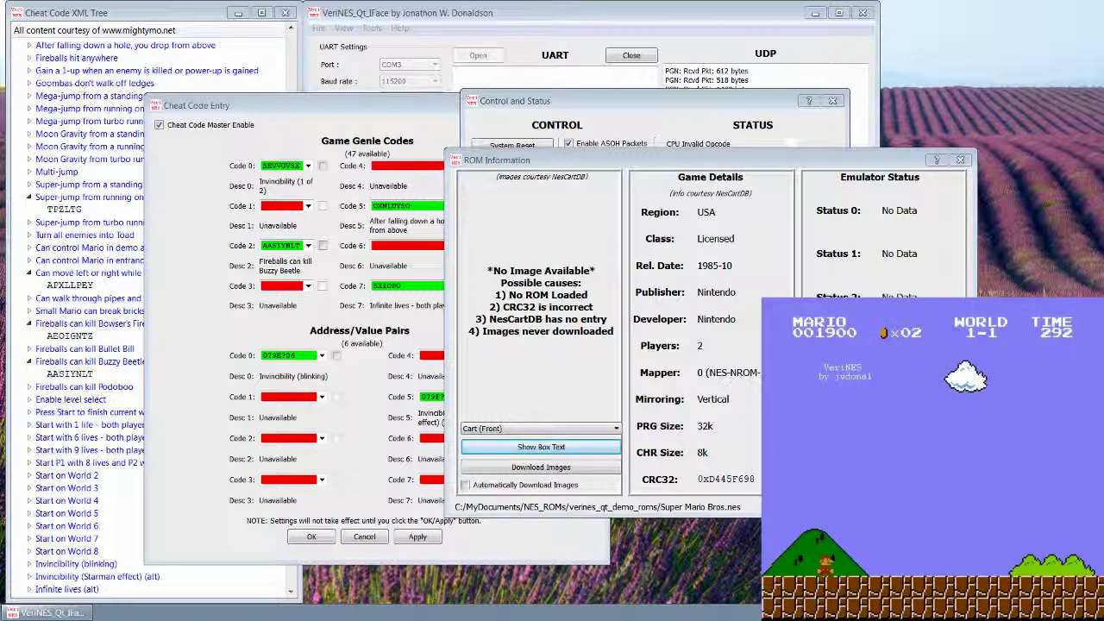
Close the Cheat Code Entry and ROM Information windows, and set the UART Mux to CPU Exec Log.
{"action": "left_click_drag", "start_coordinate": [437, 112], "coordinate": [369, 91]}
{"action": "left_click", "coordinate": [525, 81]}
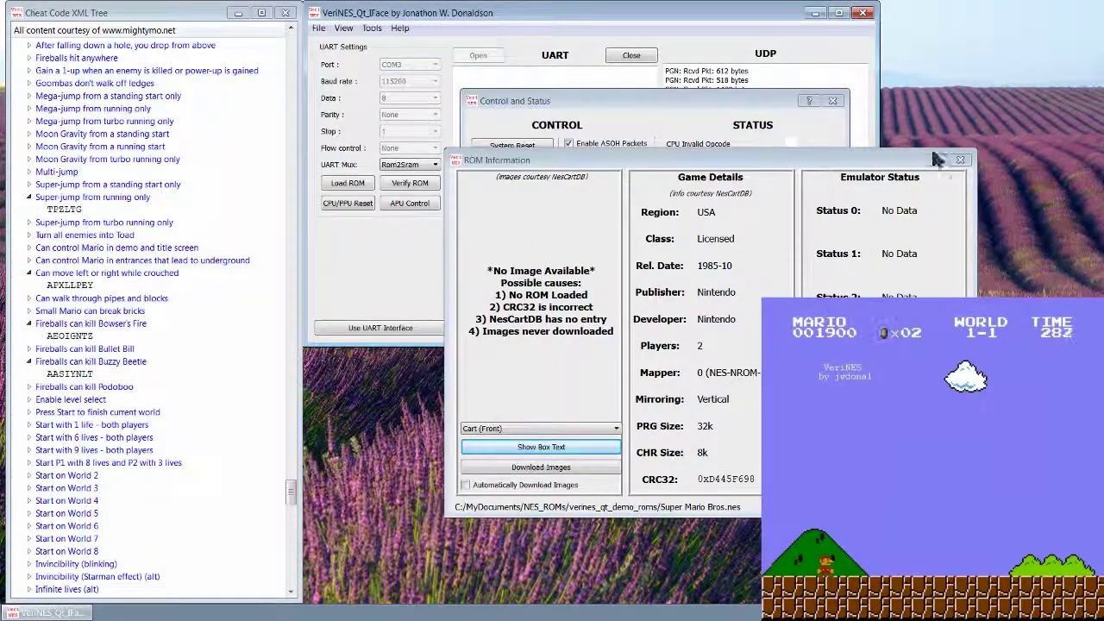
{"action": "left_click", "coordinate": [960, 159]}
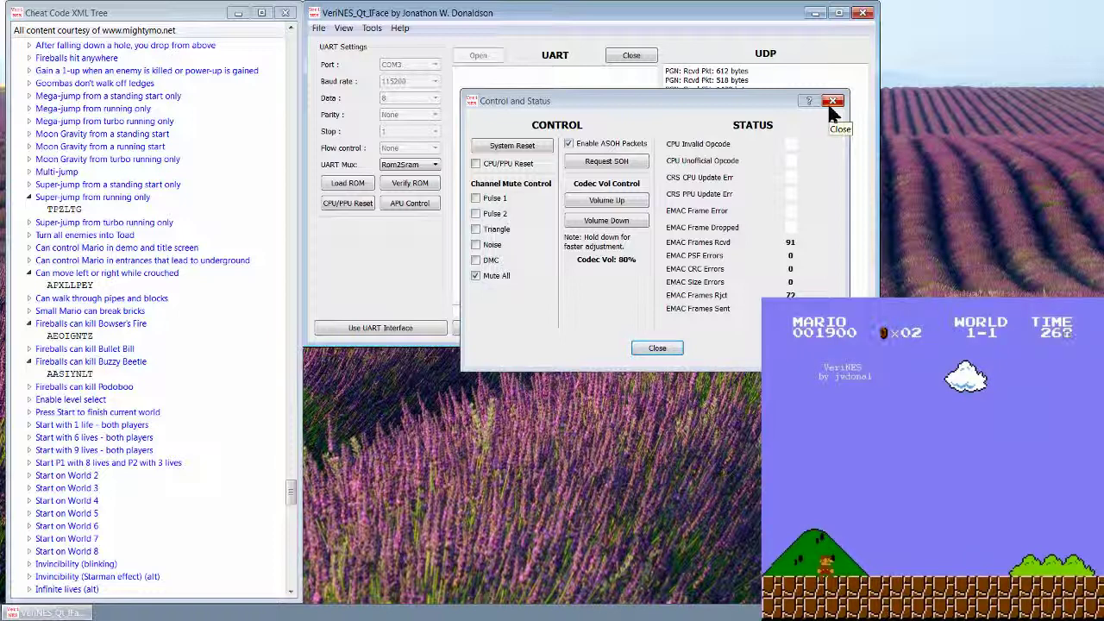
{"action": "left_click", "coordinate": [536, 148]}
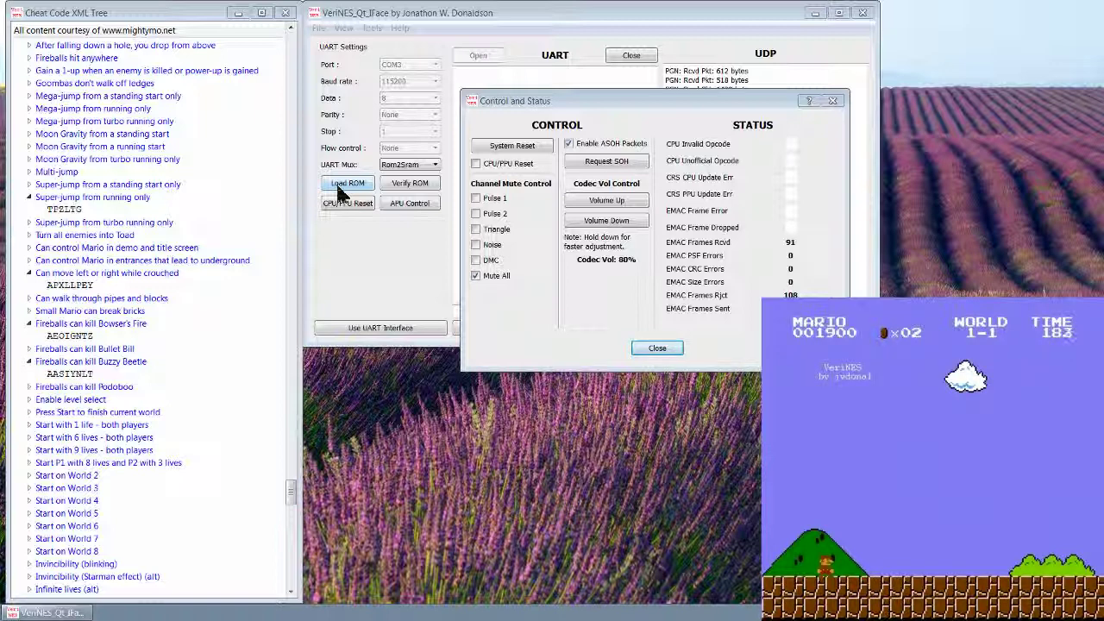
{"action": "left_click", "coordinate": [409, 165]}
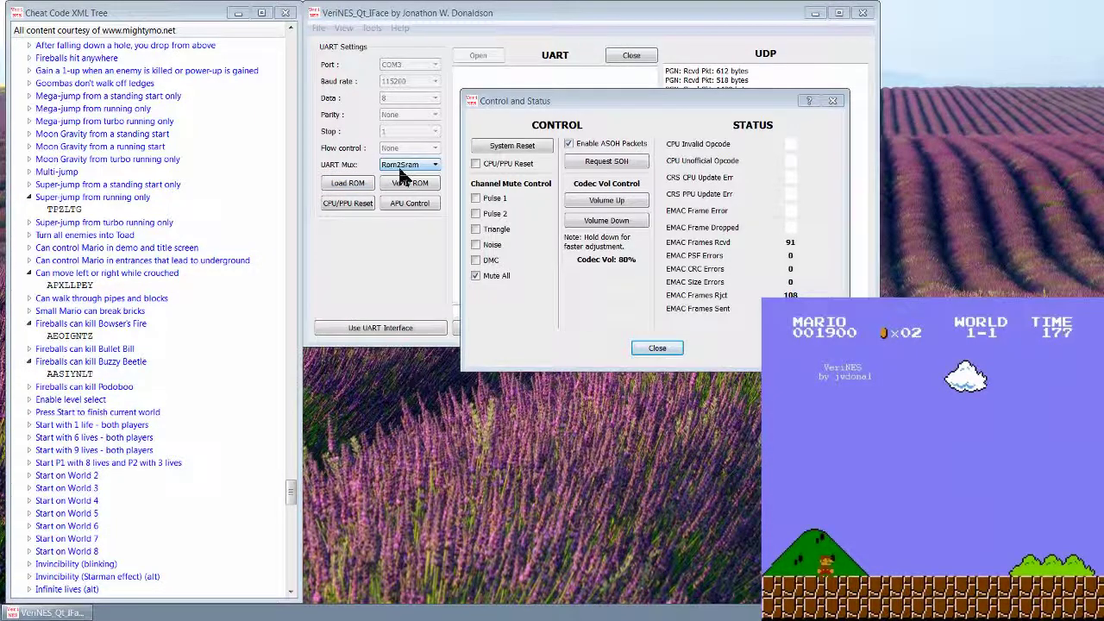
{"action": "left_click", "coordinate": [404, 185]}
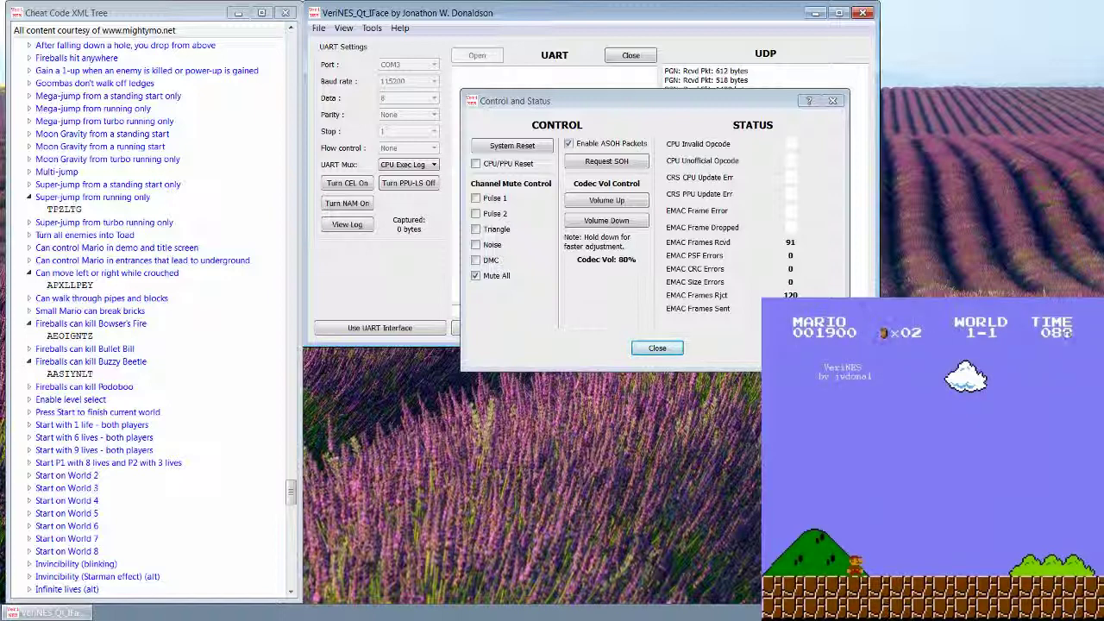
Set the UART Mux to Cheat Codes, enable Address/Value Pairs Code 5 for Starman invincibility, apply it, and close the code entry window.
{"action": "left_click", "coordinate": [345, 28]}
{"action": "left_click", "coordinate": [406, 164]}
{"action": "left_click", "coordinate": [397, 172]}
{"action": "left_click", "coordinate": [350, 183]}
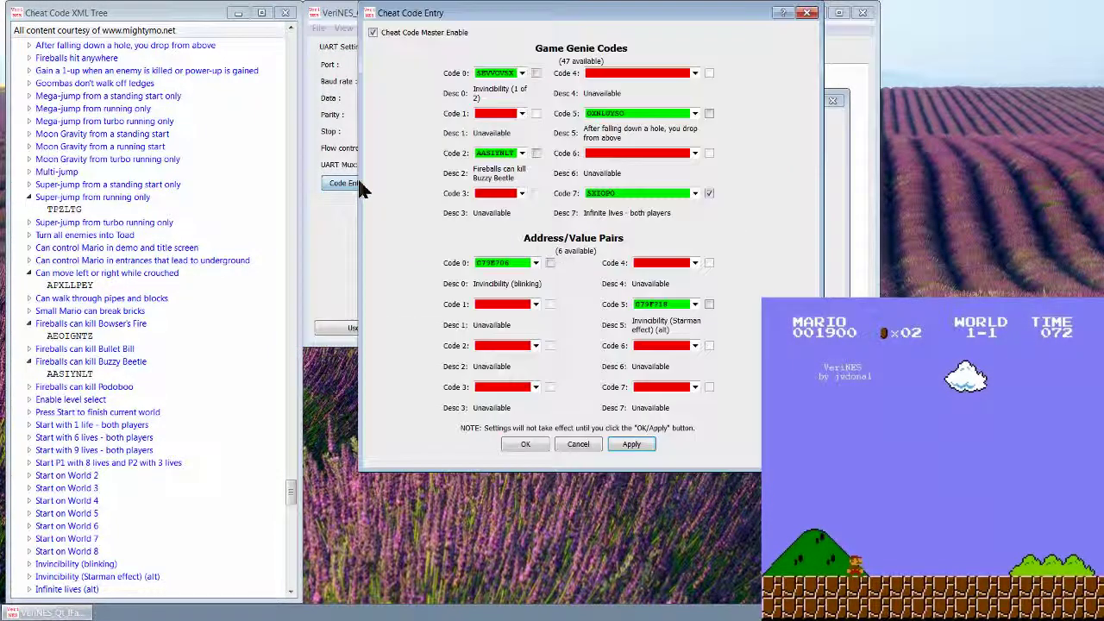
{"action": "left_click", "coordinate": [709, 304]}
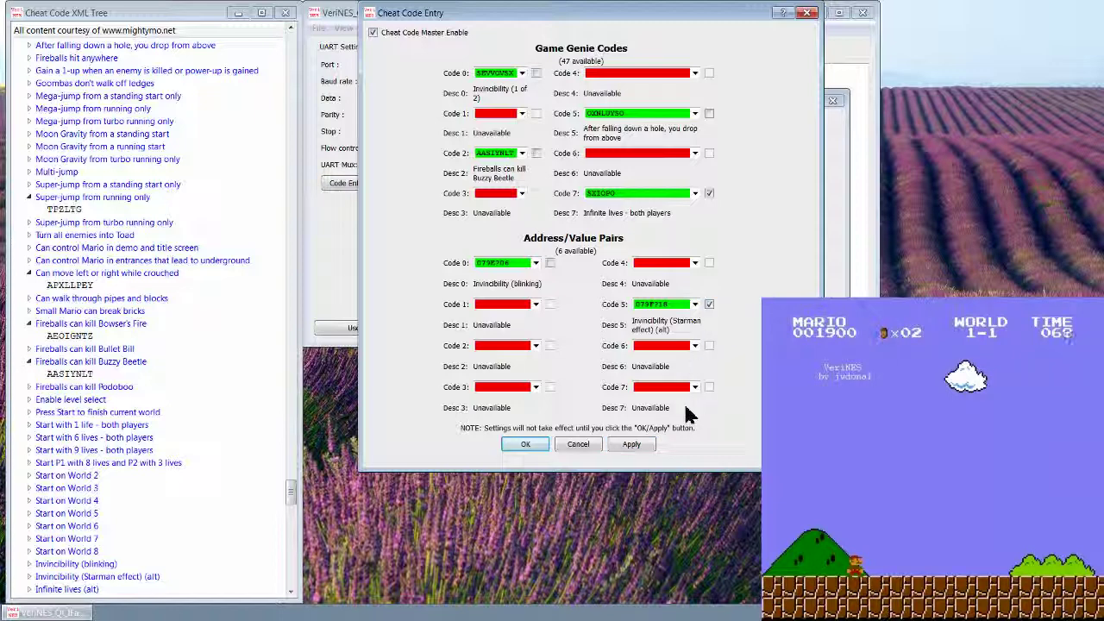
{"action": "left_click", "coordinate": [625, 447]}
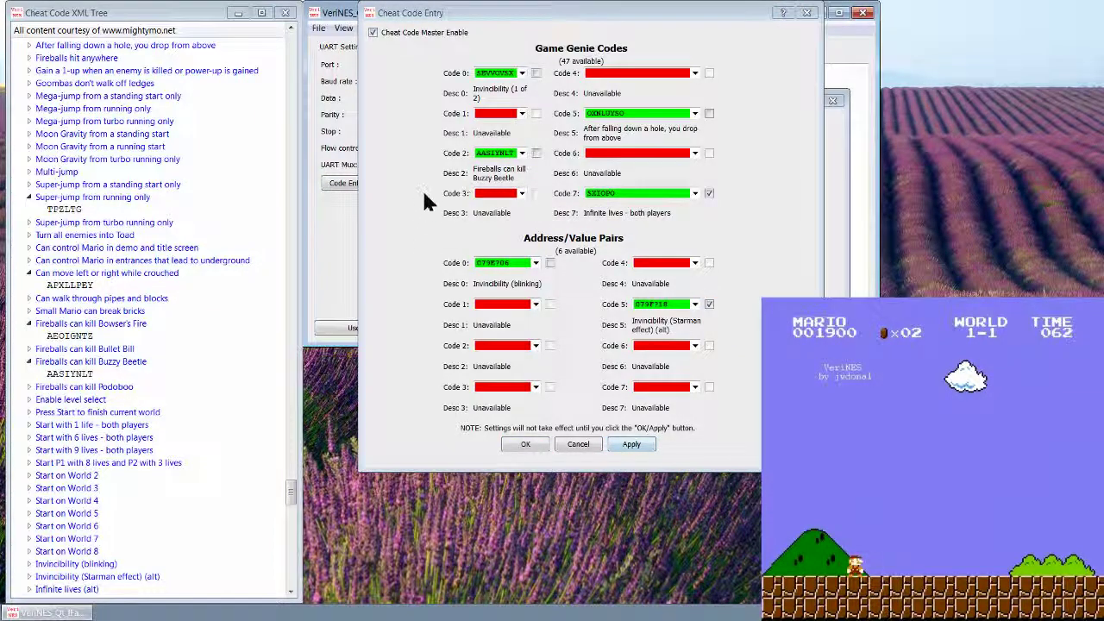
{"action": "left_click", "coordinate": [807, 13]}
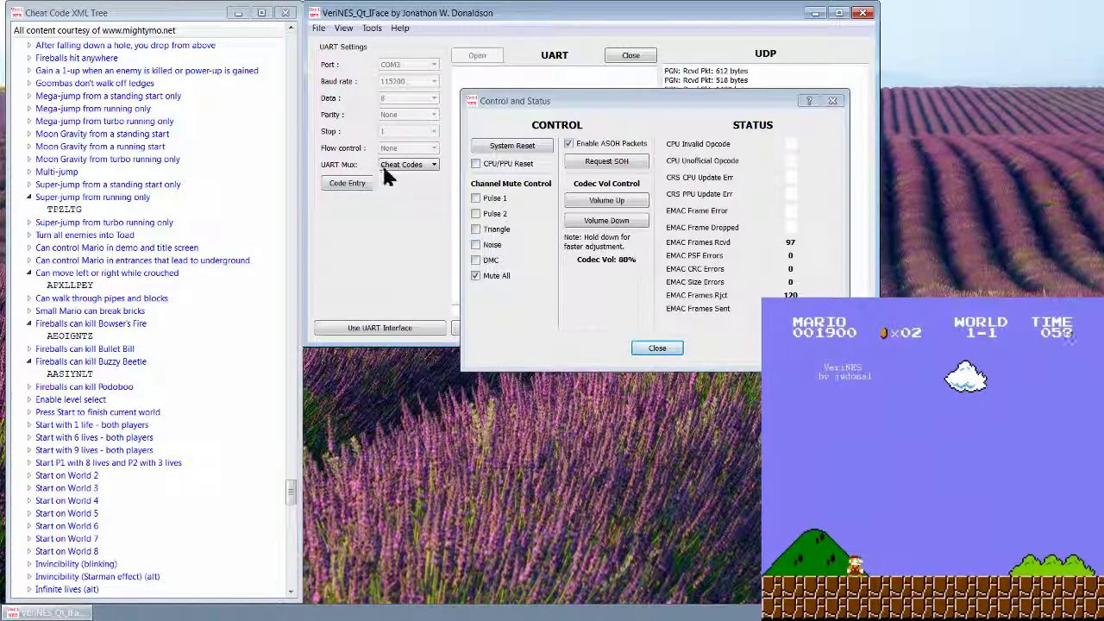
Return the UART Mux to CPU Exec Log, record a CPU execution log while Mario runs through World 1-1, and view the captured log.
{"action": "scroll", "coordinate": [384, 168], "scroll_direction": "down", "scroll_amount": 2}
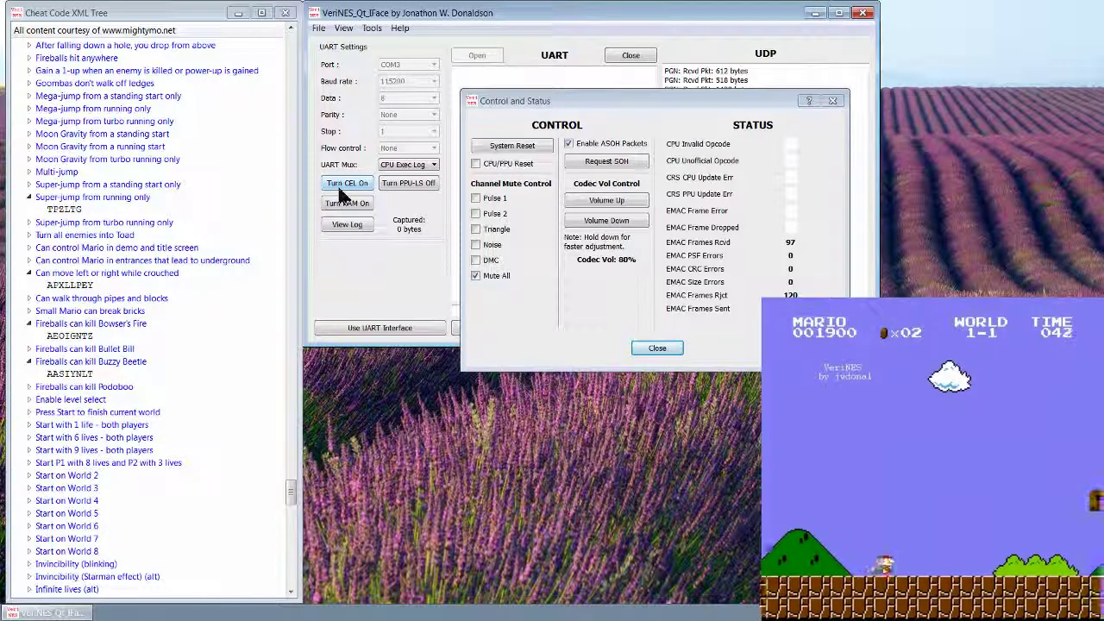
{"action": "left_click", "coordinate": [344, 187]}
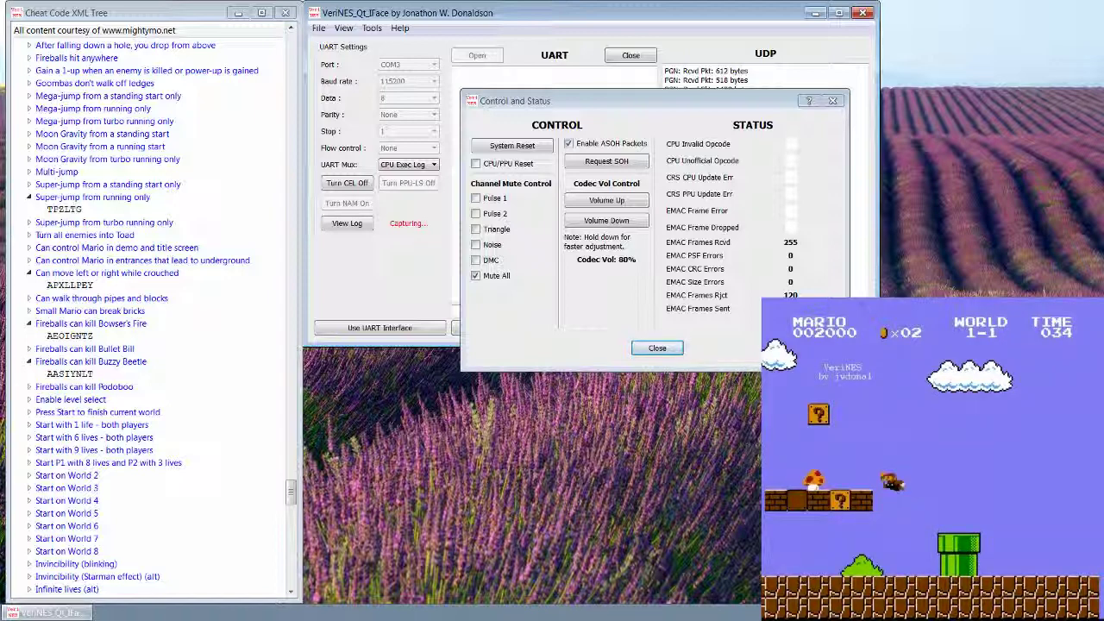
{"action": "left_click", "coordinate": [354, 189]}
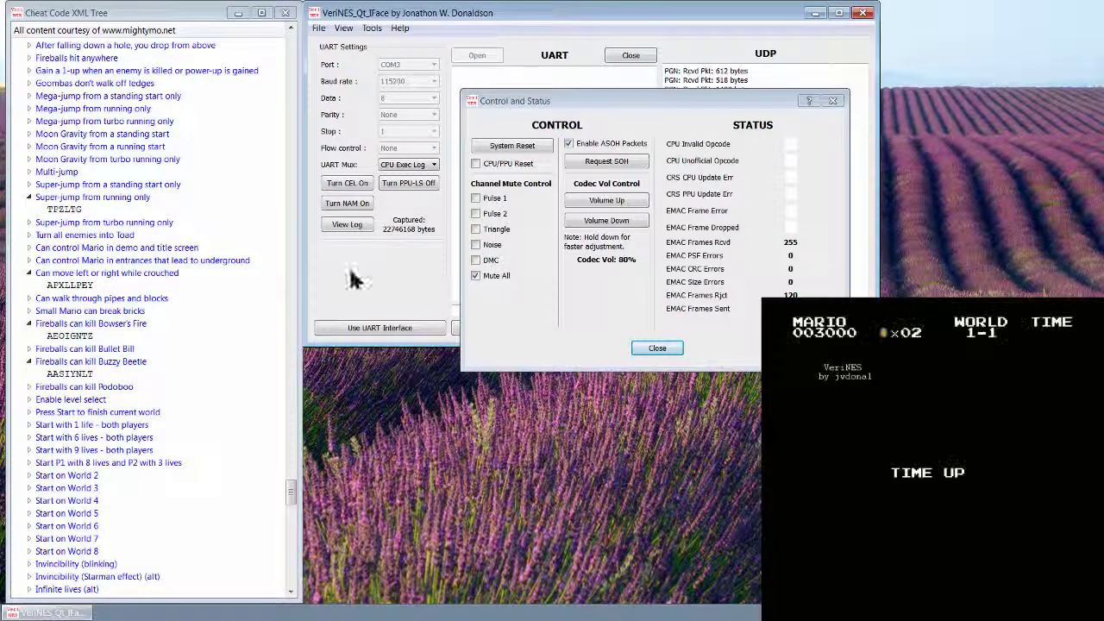
{"action": "left_click", "coordinate": [346, 229]}
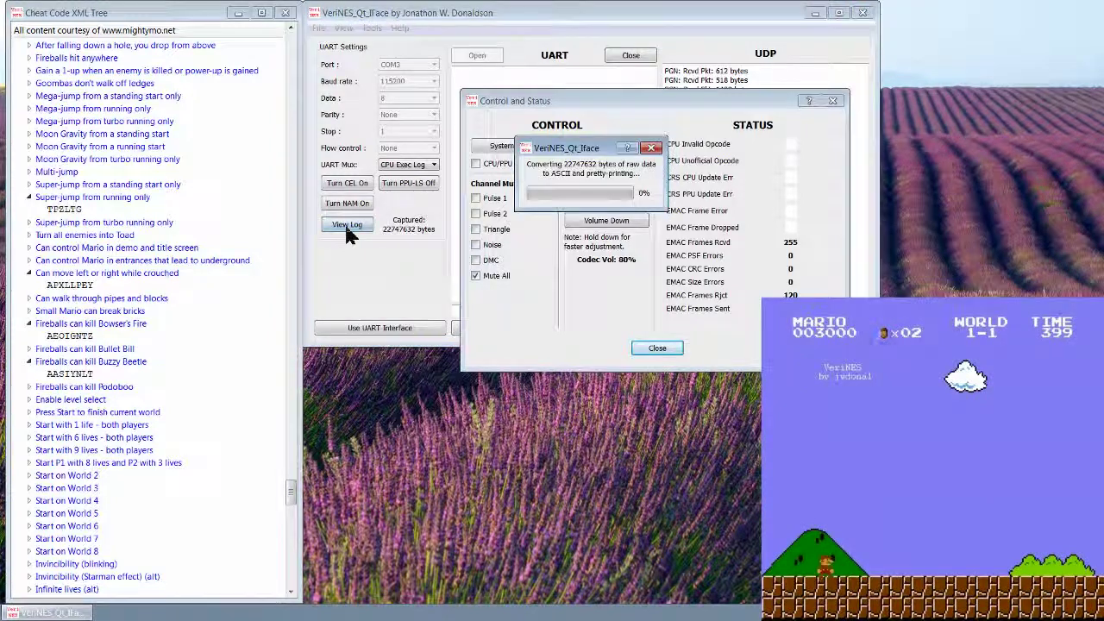